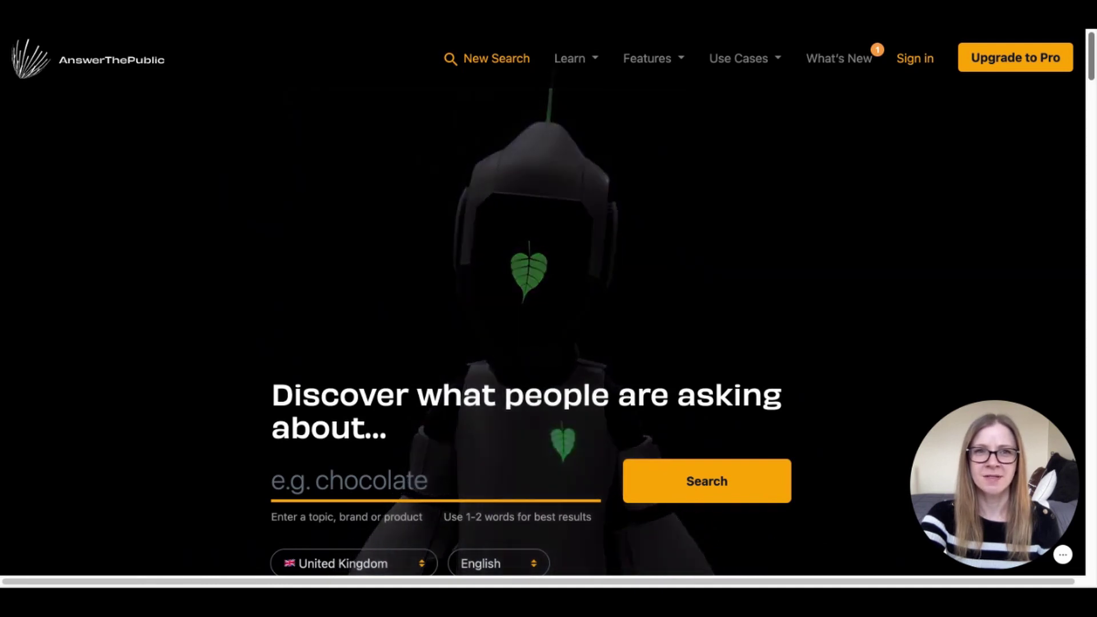
# Step: Search for the topic "shoes" with the United Kingdom region and English language
pyautogui.scroll(-2, 543, 343)
pyautogui.scroll(2, 543, 343)
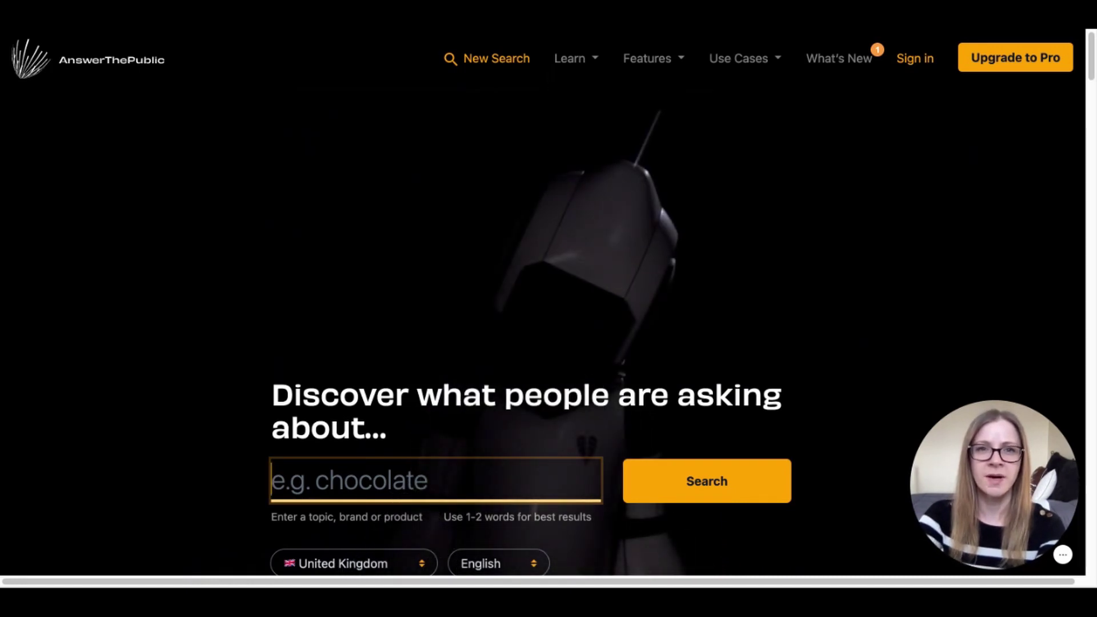
pyautogui.write('s')
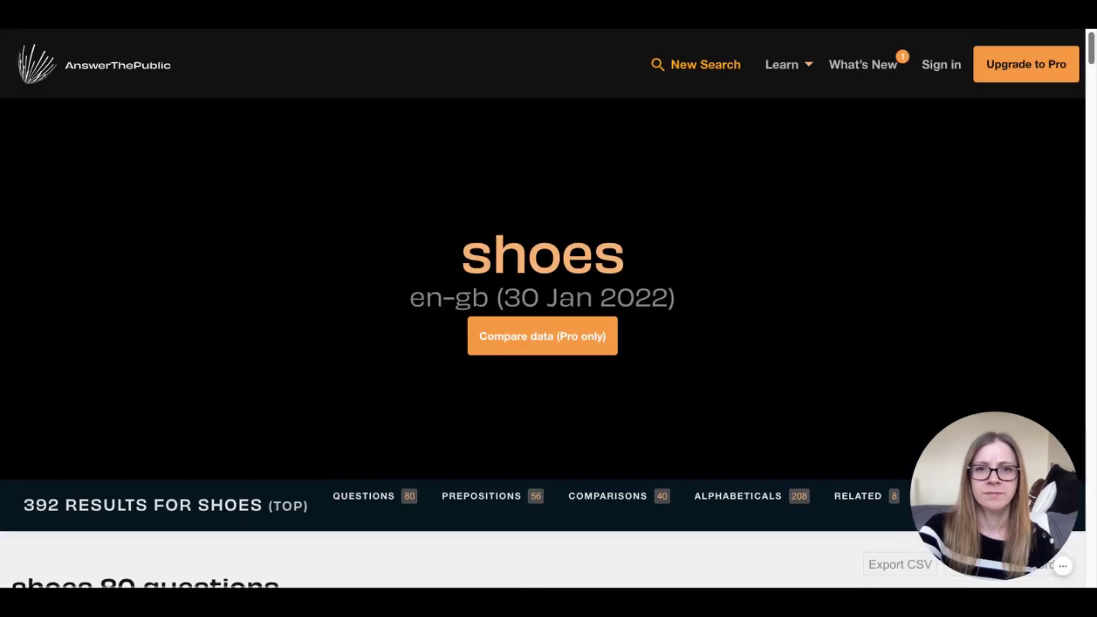
# Step: Examine the questions, prepositions and comparisons visualisations in the shoes search results
pyautogui.scroll(-10, 543, 320)
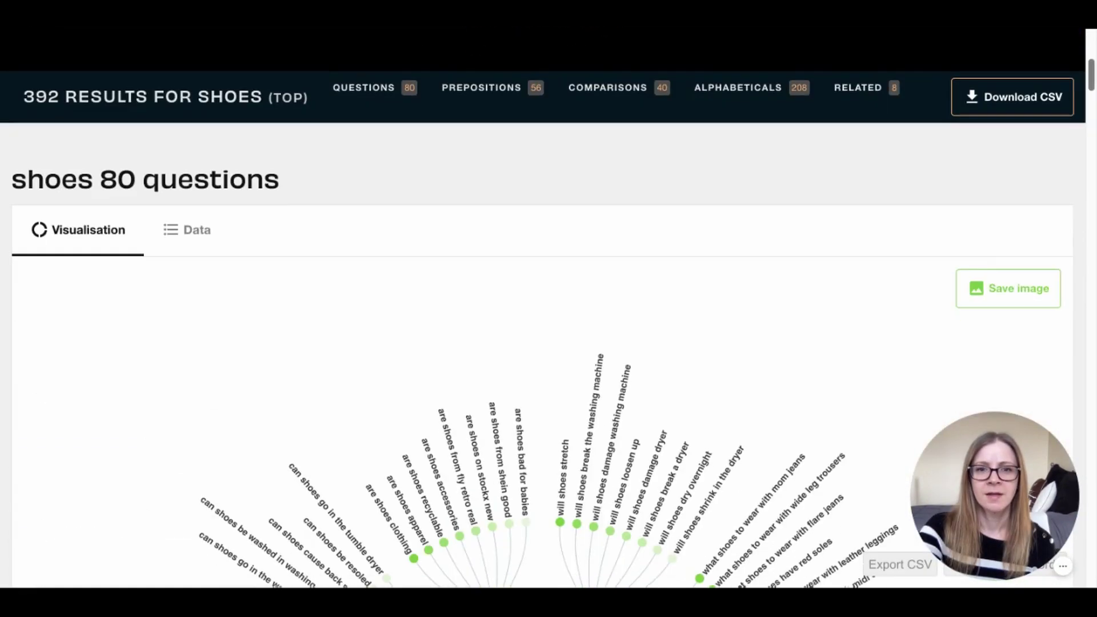
pyautogui.scroll(-4, 543, 320)
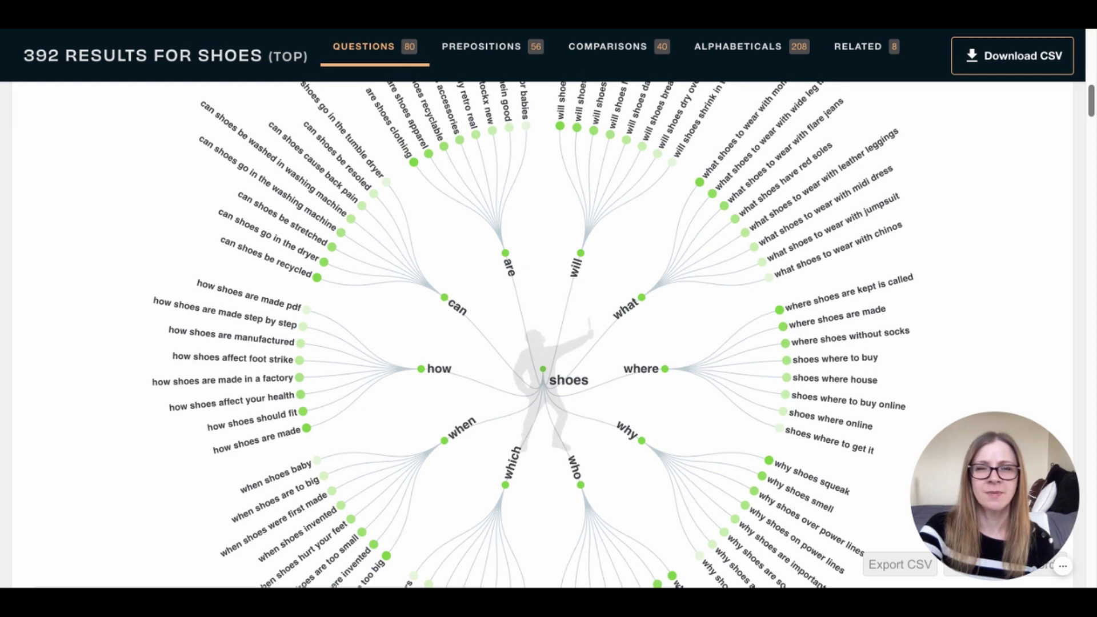
pyautogui.scroll(-10, 543, 334)
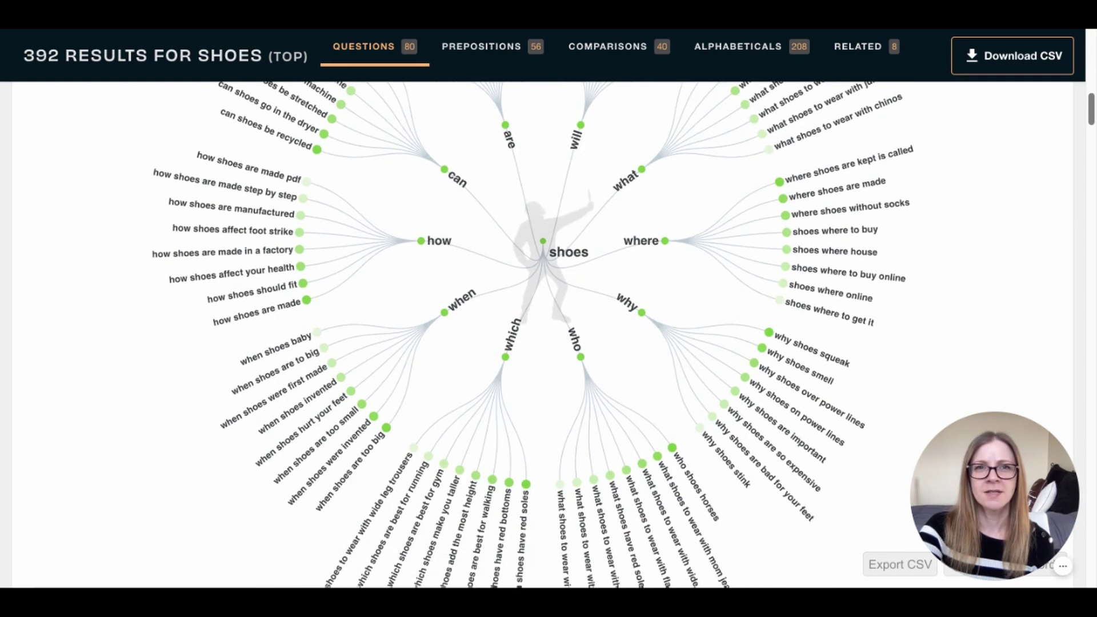
pyautogui.scroll(-4, 543, 335)
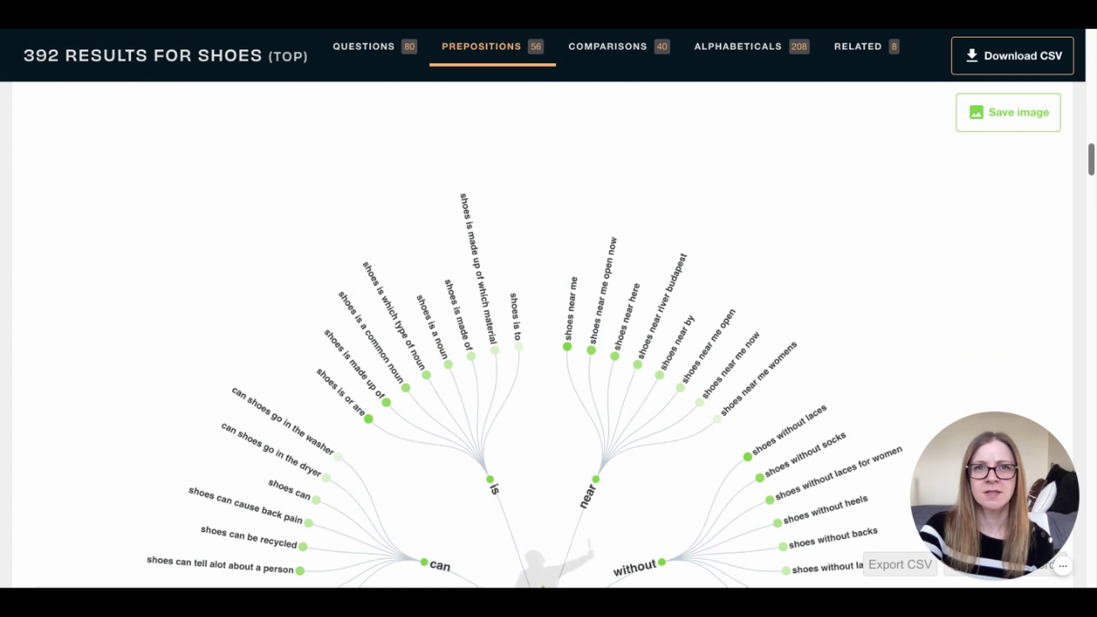
pyautogui.scroll(-10, 543, 335)
pyautogui.scroll(-10, 542, 334)
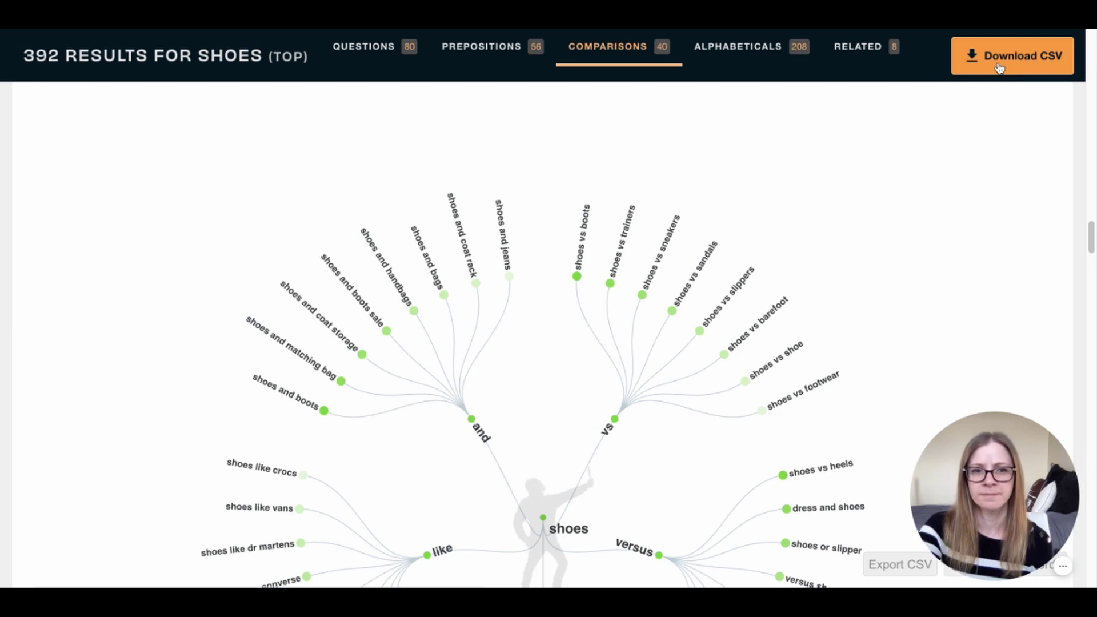
pyautogui.scroll(20, 999, 67)
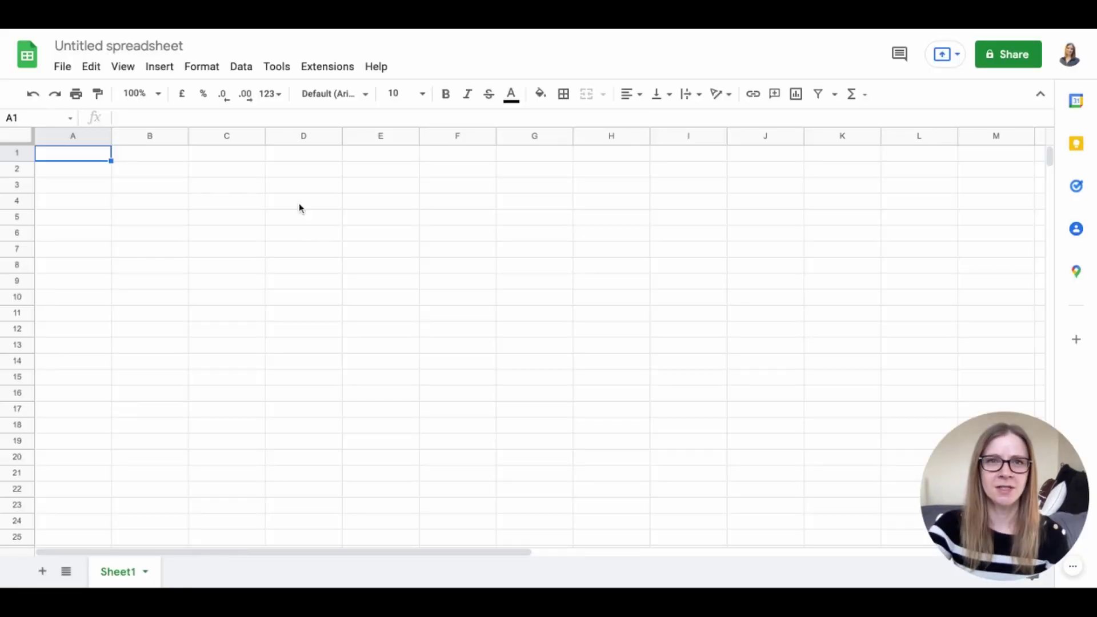
# Step: In a blank Google Sheets spreadsheet, import shoes-en-gb-suggestions-2022-01-30t11_28_47z.csv, appending it to the current sheet
pyautogui.click(64, 69)
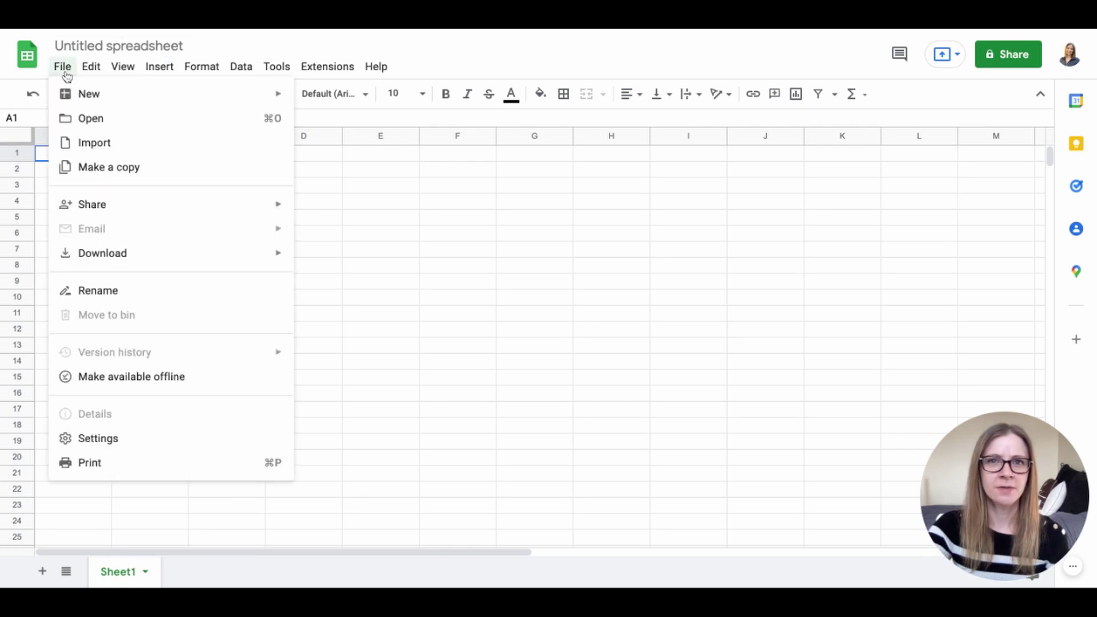
pyautogui.click(93, 144)
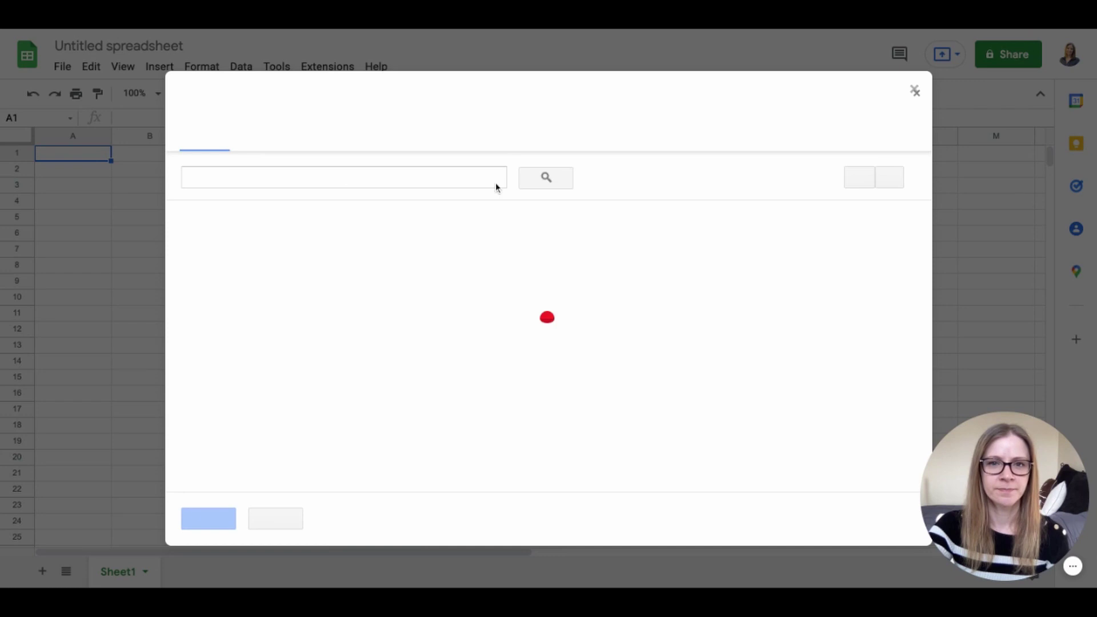
pyautogui.moveTo(1096, 286); pyautogui.dragTo(436, 296)
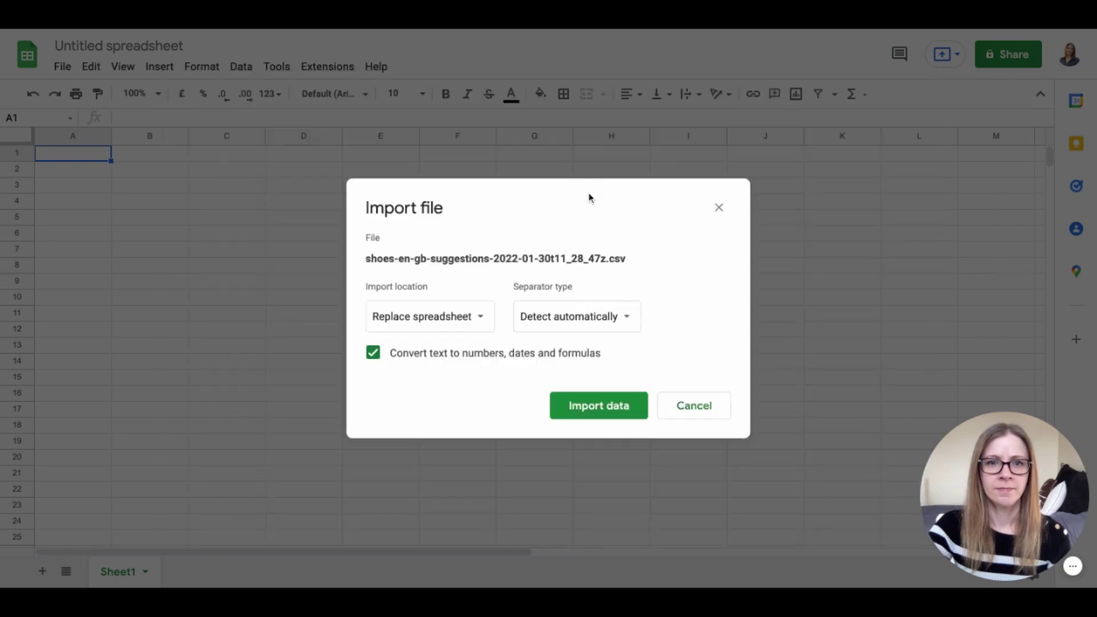
pyautogui.click(465, 318)
pyautogui.click(459, 370)
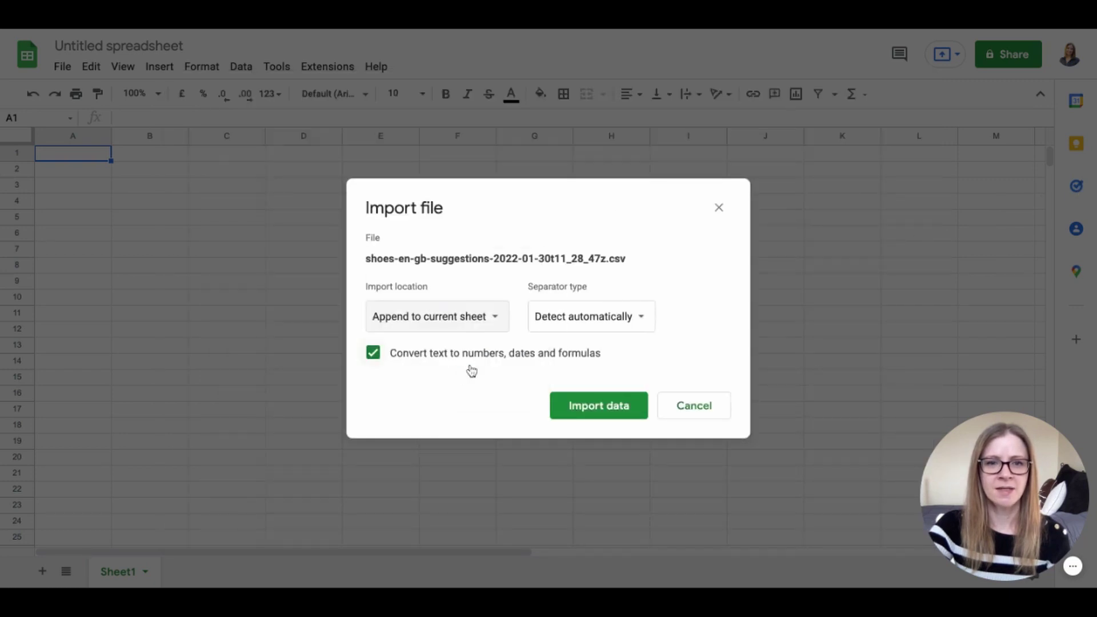
pyautogui.click(610, 409)
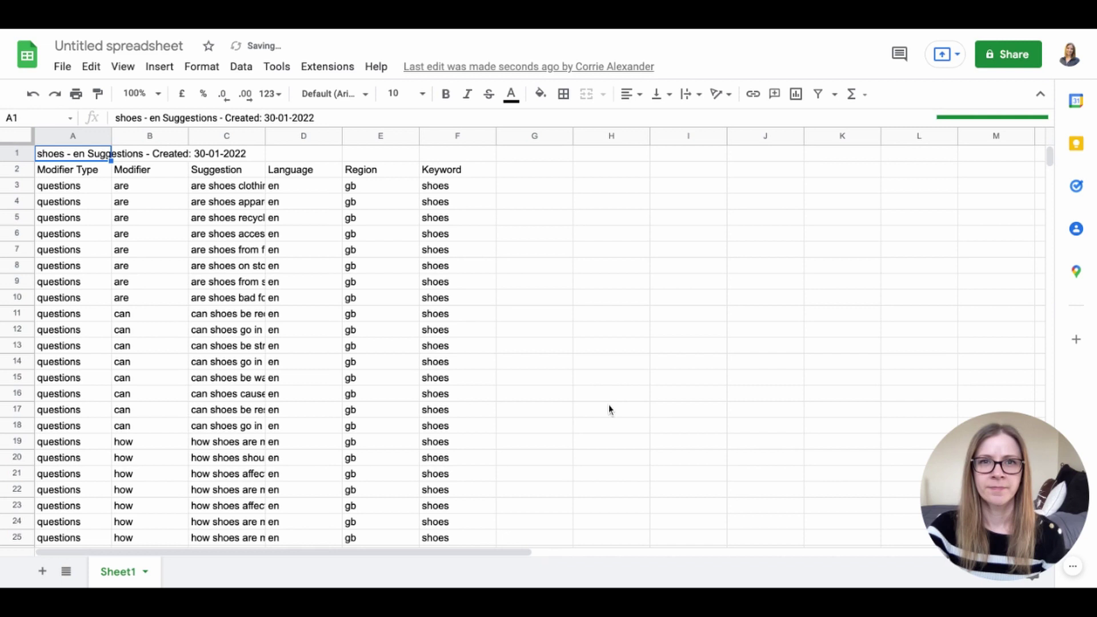
# Step: Rename the untitled spreadsheet as "shoes keyword research"
pyautogui.click(169, 47)
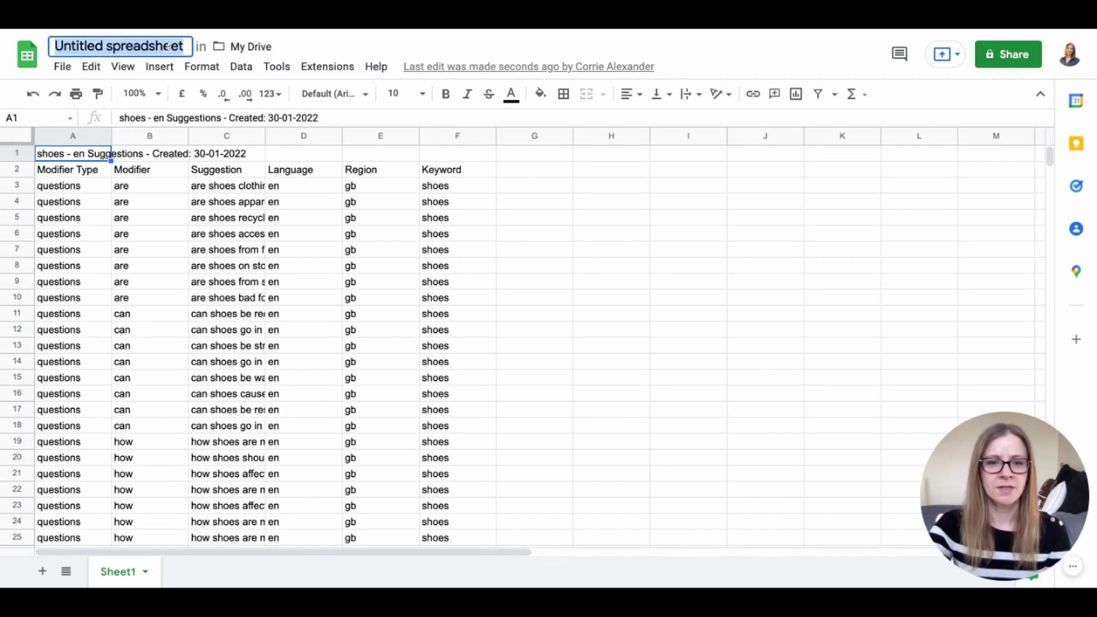
pyautogui.write('shoes ')
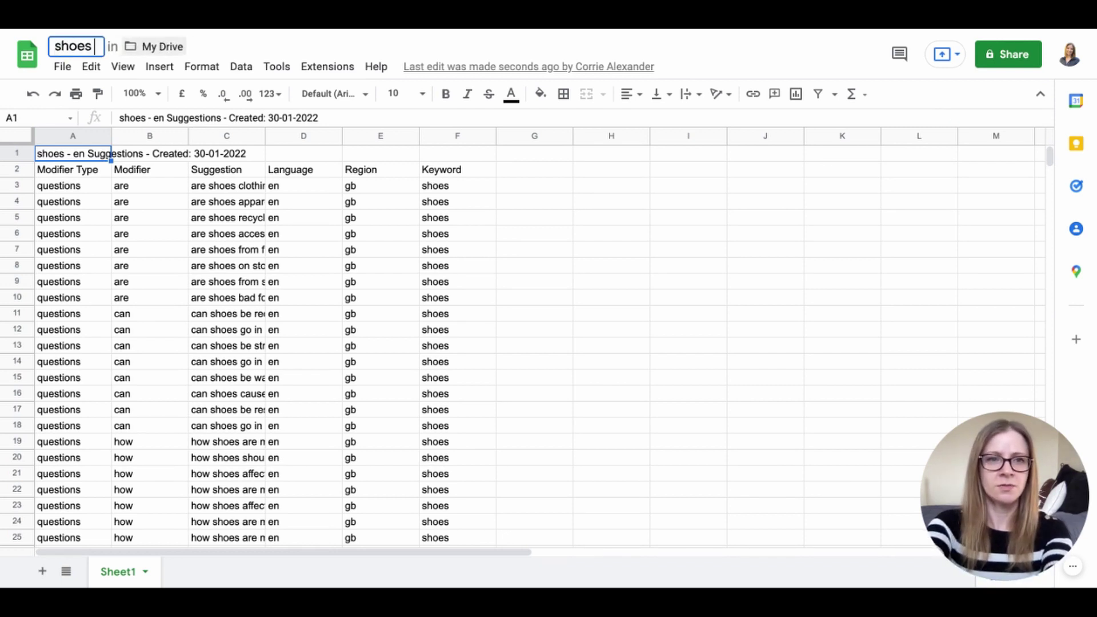
pyautogui.write('keyword rese')
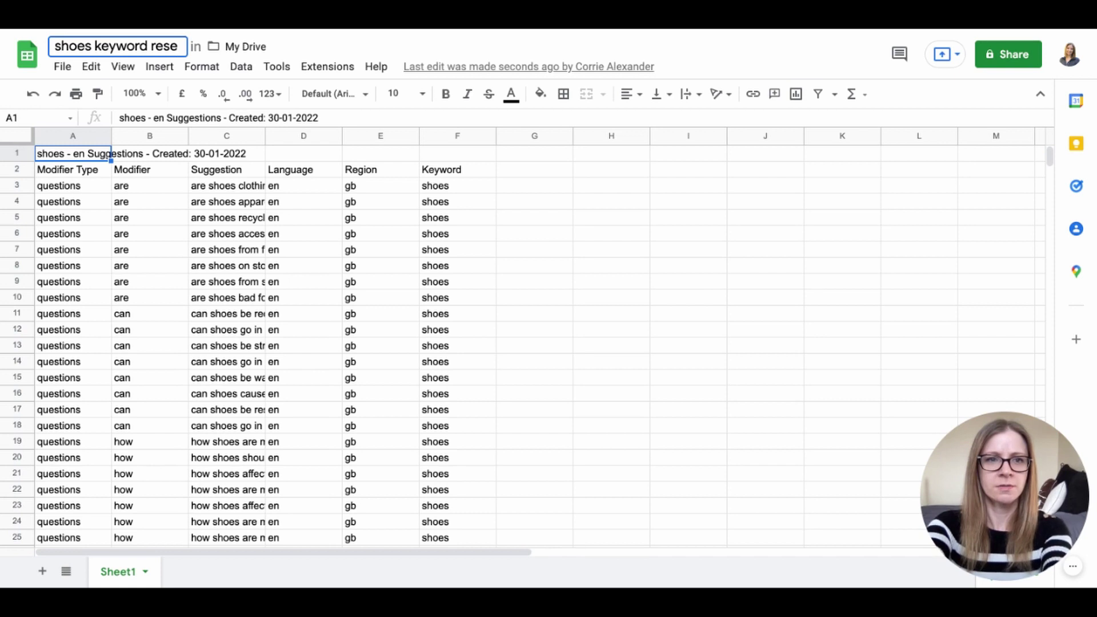
pyautogui.write('arch')
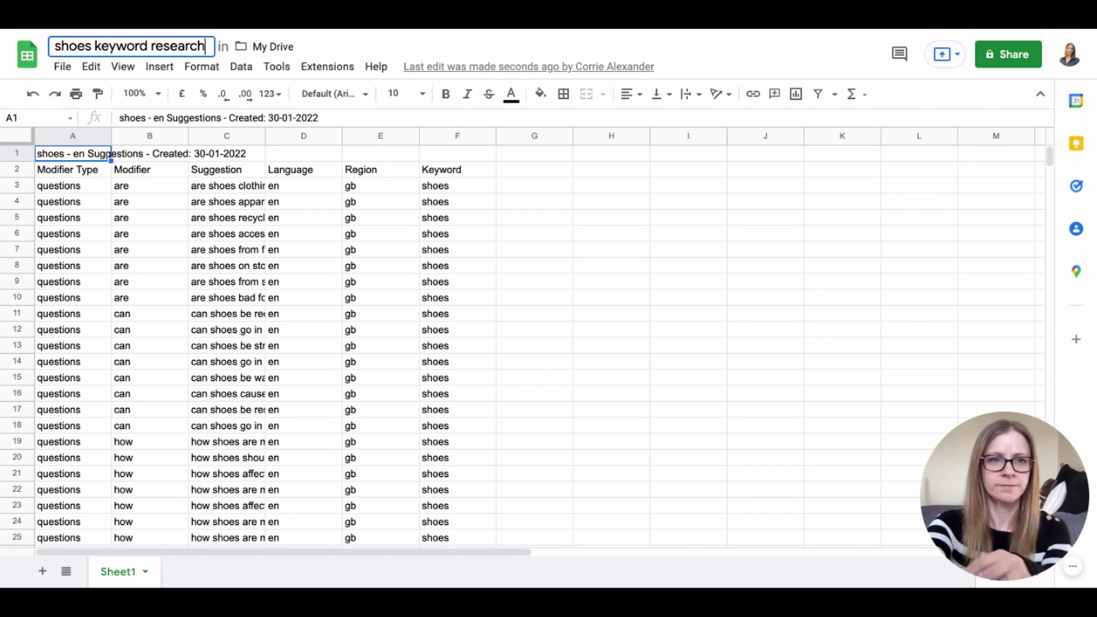
pyautogui.click(210, 207)
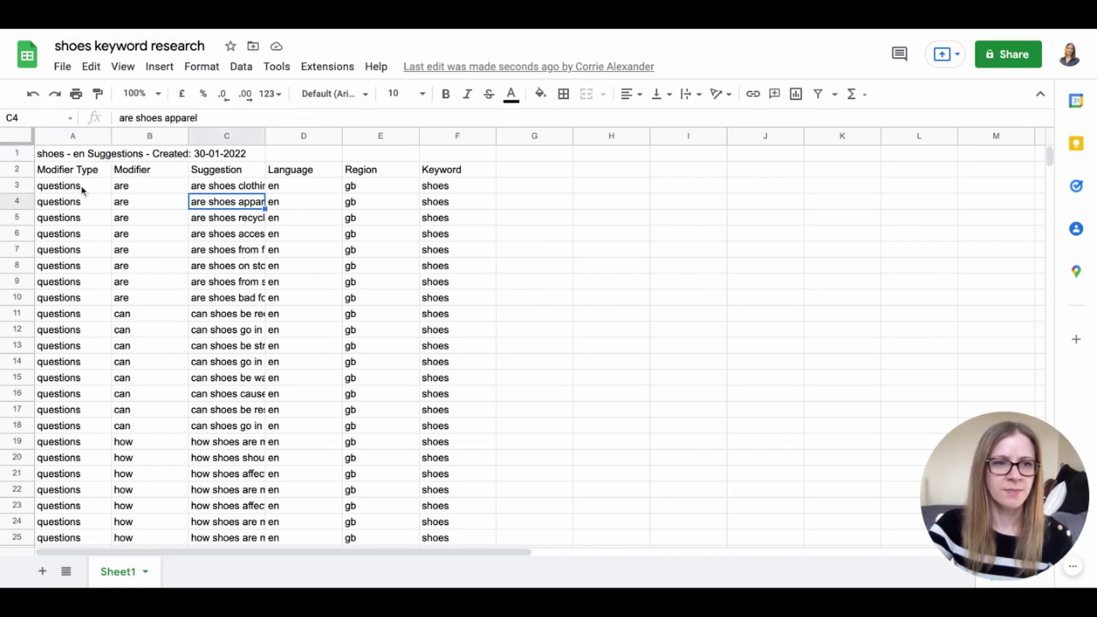
# Step: Delete row 1 holding the export title so the column headings form the first row
pyautogui.click(16, 153)
pyautogui.rightClick(16, 153)
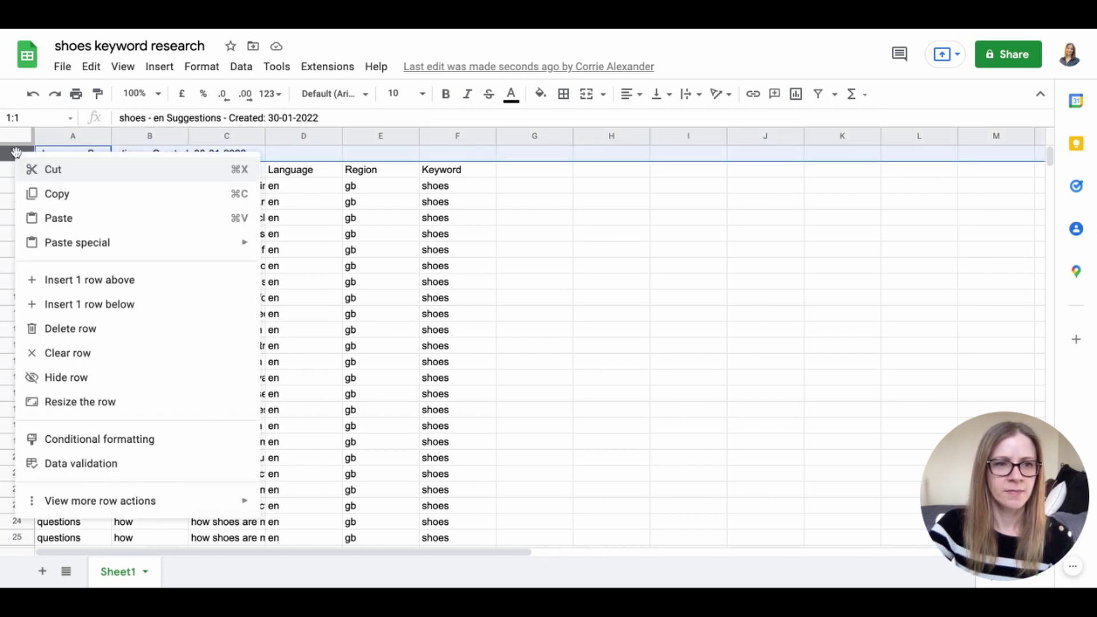
pyautogui.click(91, 330)
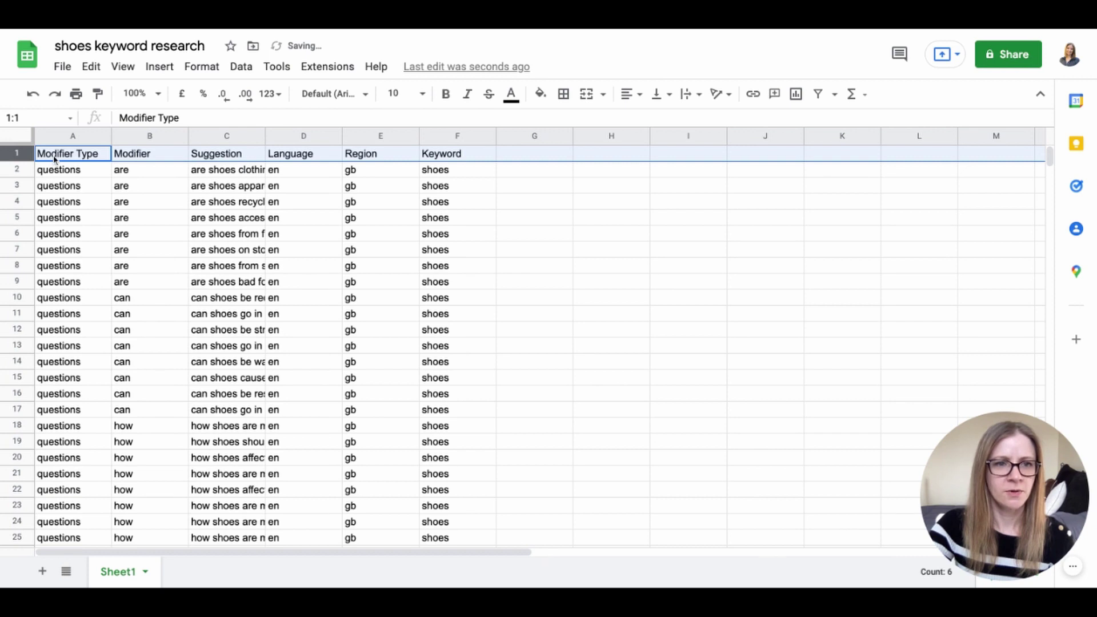
# Step: Create a filter on the heading row and fit the Suggestion column's width to its contents
pyautogui.click(817, 95)
pyautogui.click(640, 204)
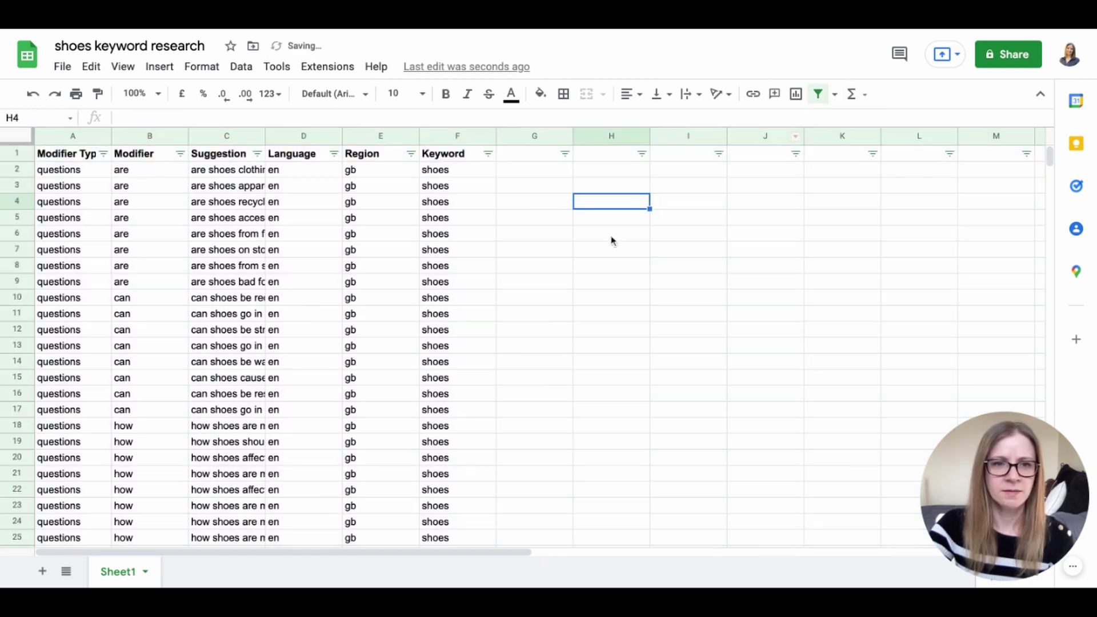
pyautogui.doubleClick(265, 135)
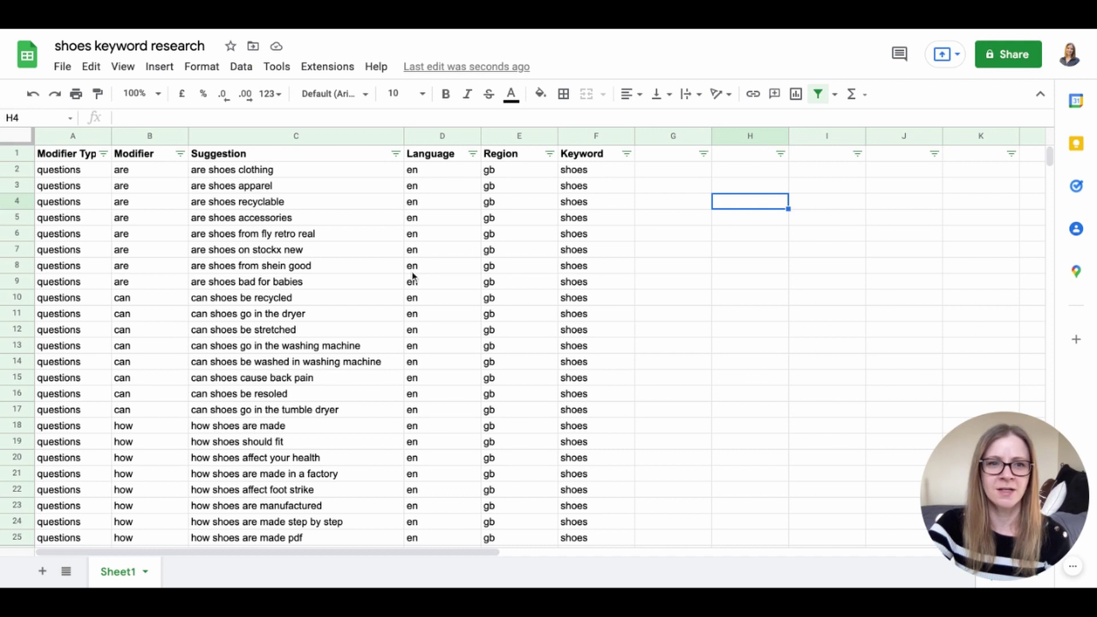
# Step: Fill the suggestions "can shoes go in the dryer" (C11) and "can shoes be stretched" (C12) with light cyan
pyautogui.click(375, 317)
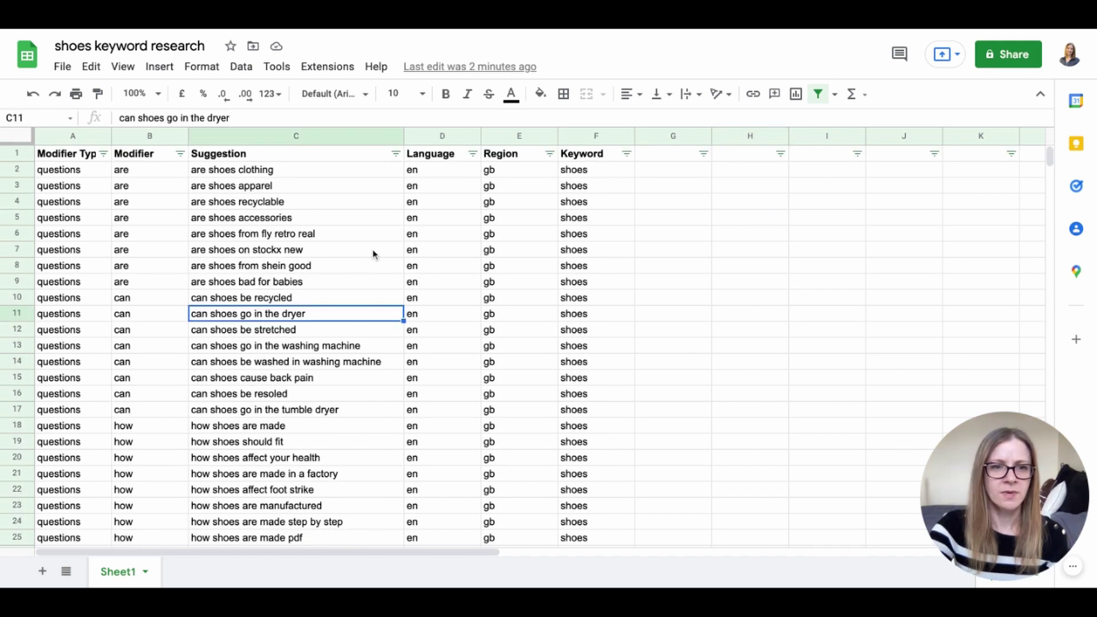
pyautogui.click(540, 94)
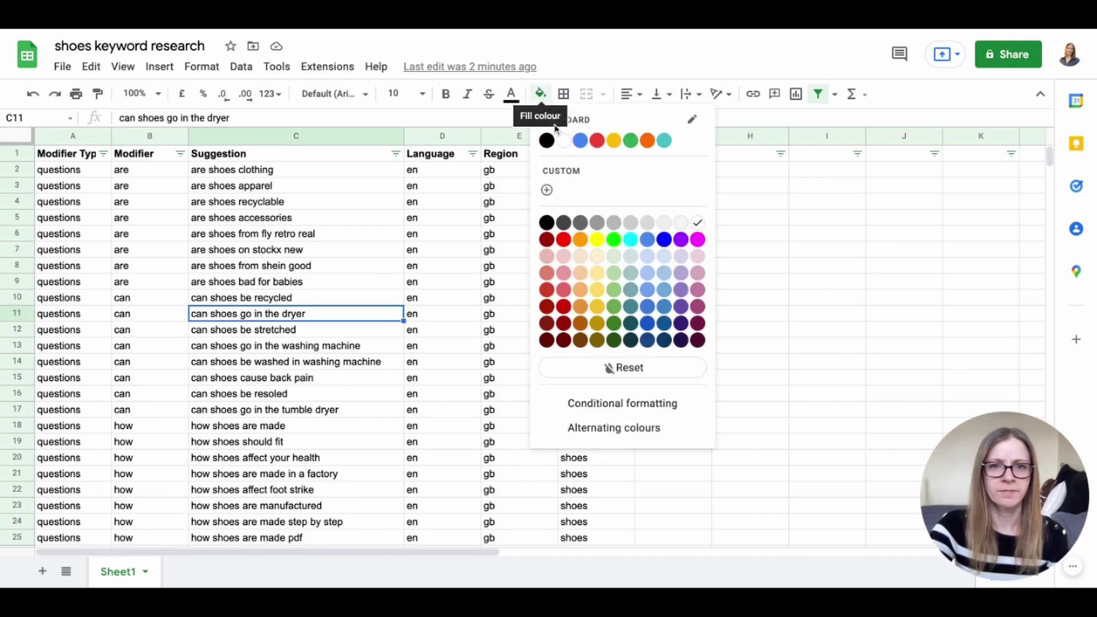
pyautogui.click(630, 257)
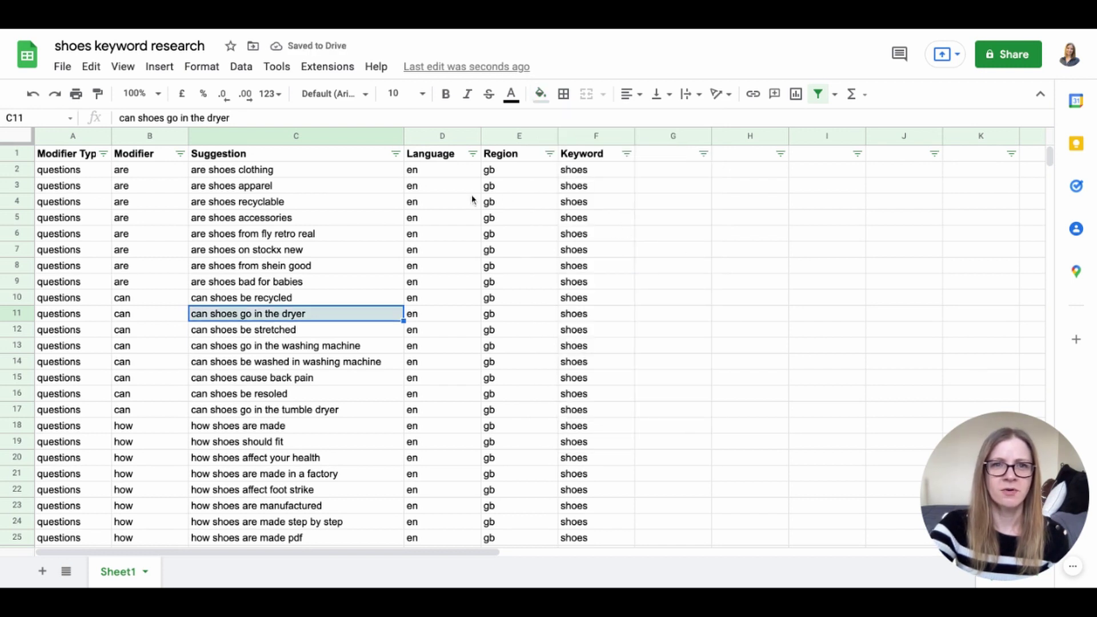
pyautogui.click(231, 345)
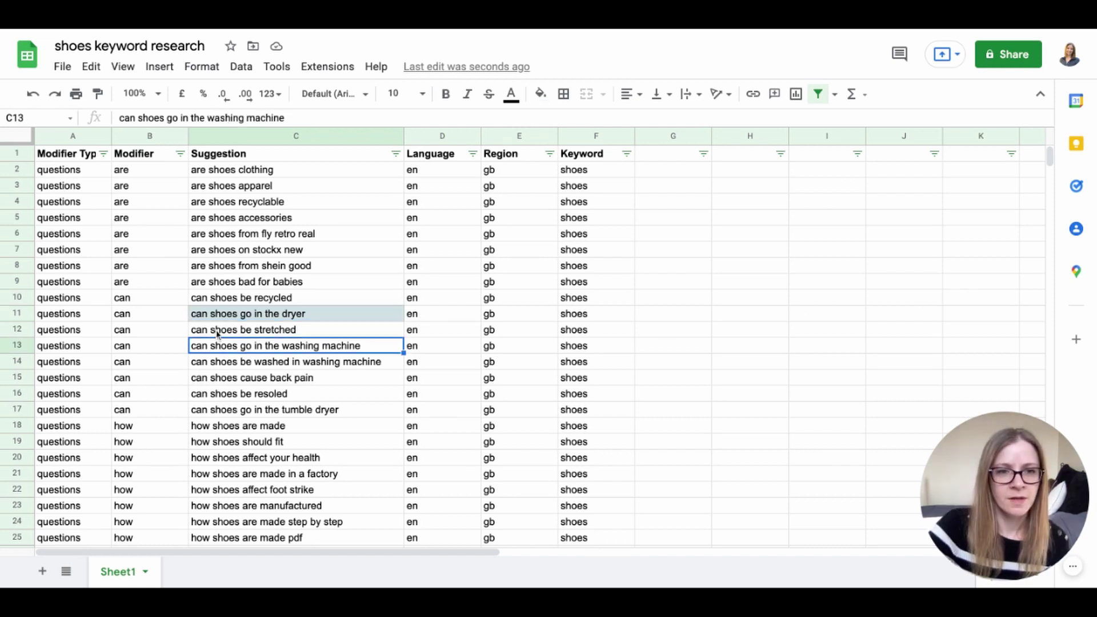
pyautogui.click(217, 334)
pyautogui.click(540, 93)
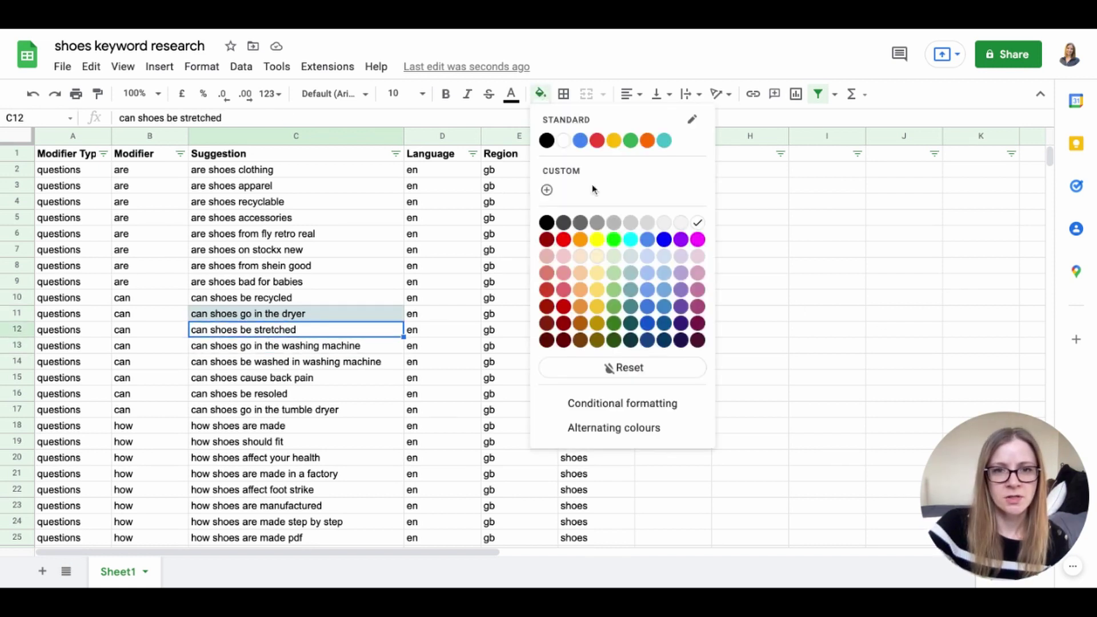
pyautogui.click(635, 261)
# Step: Fill the suggestions "how shoes are made", "how shoes affect your health" and "how shoes should fit" (C18:C20) with light cyan
pyautogui.click(336, 429)
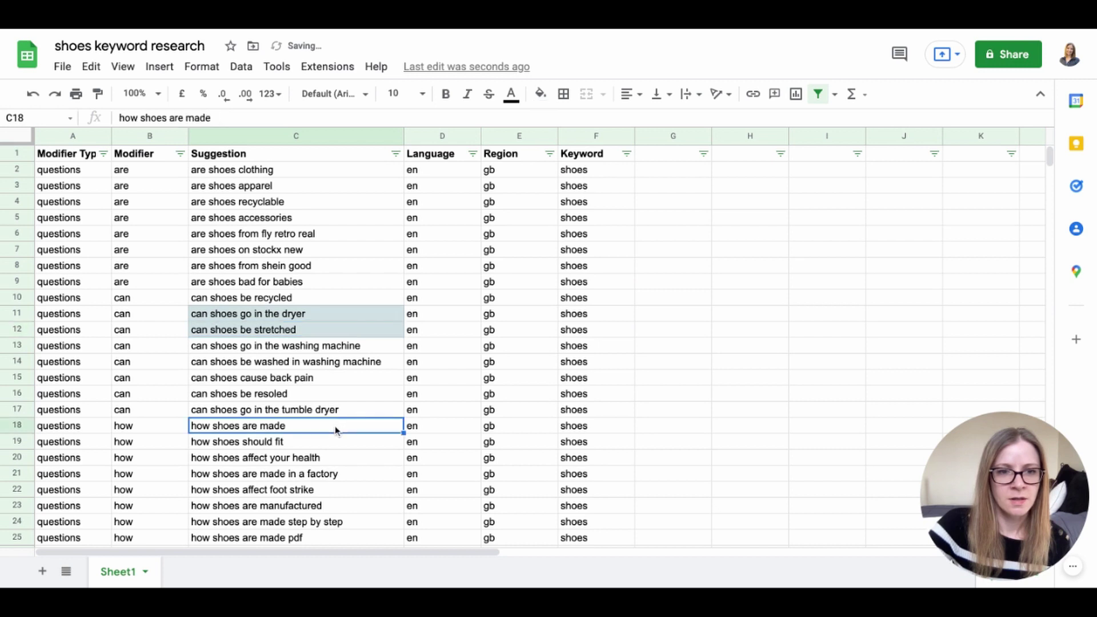
pyautogui.click(541, 93)
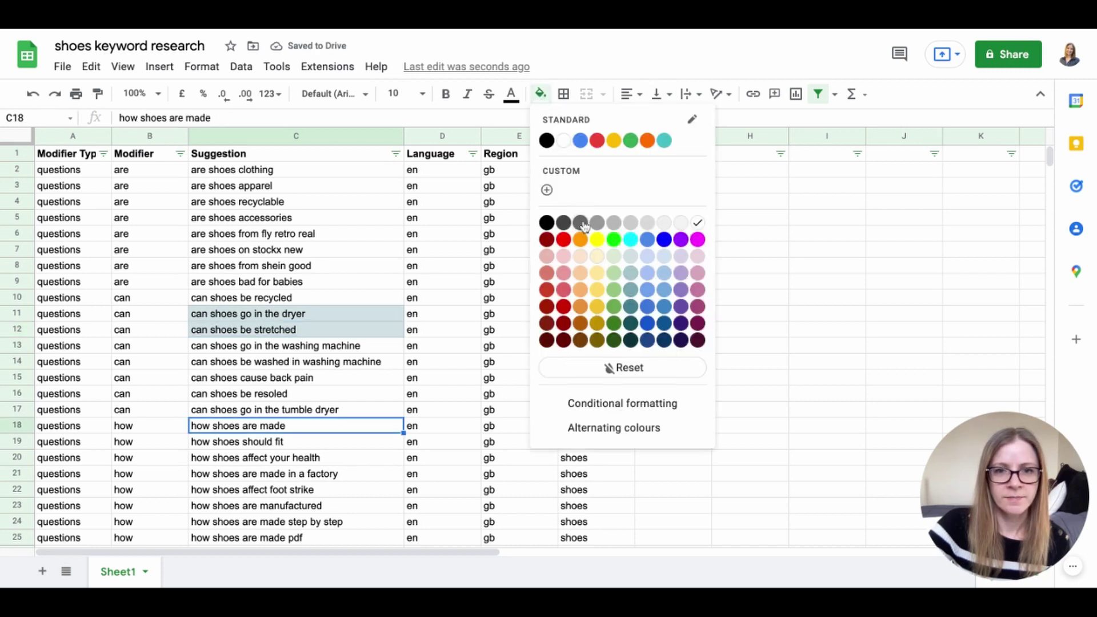
pyautogui.click(631, 256)
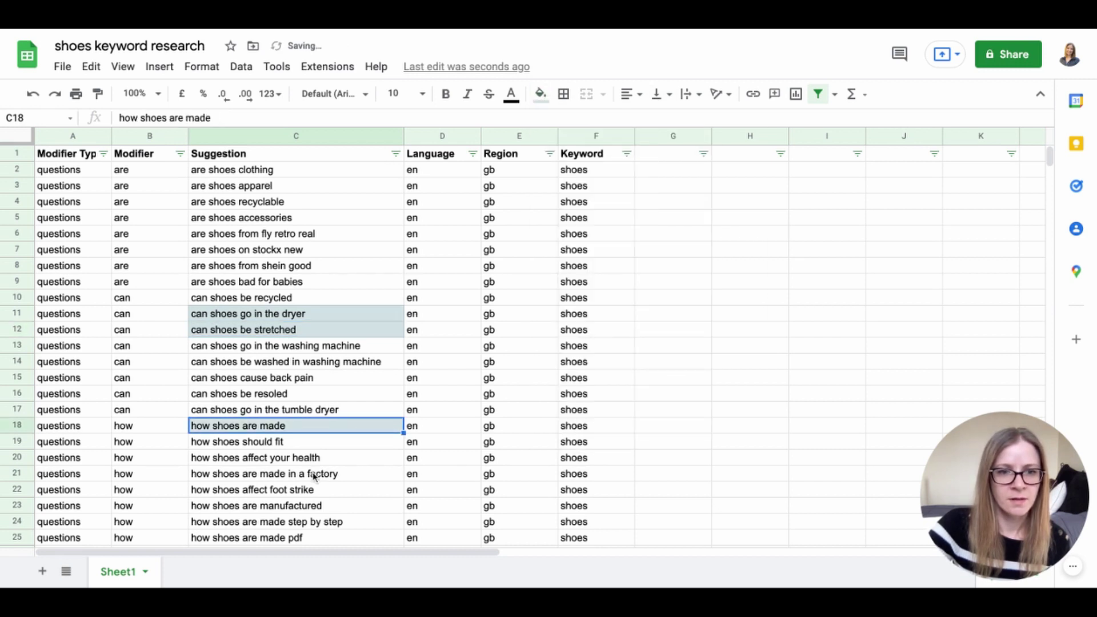
pyautogui.click(315, 462)
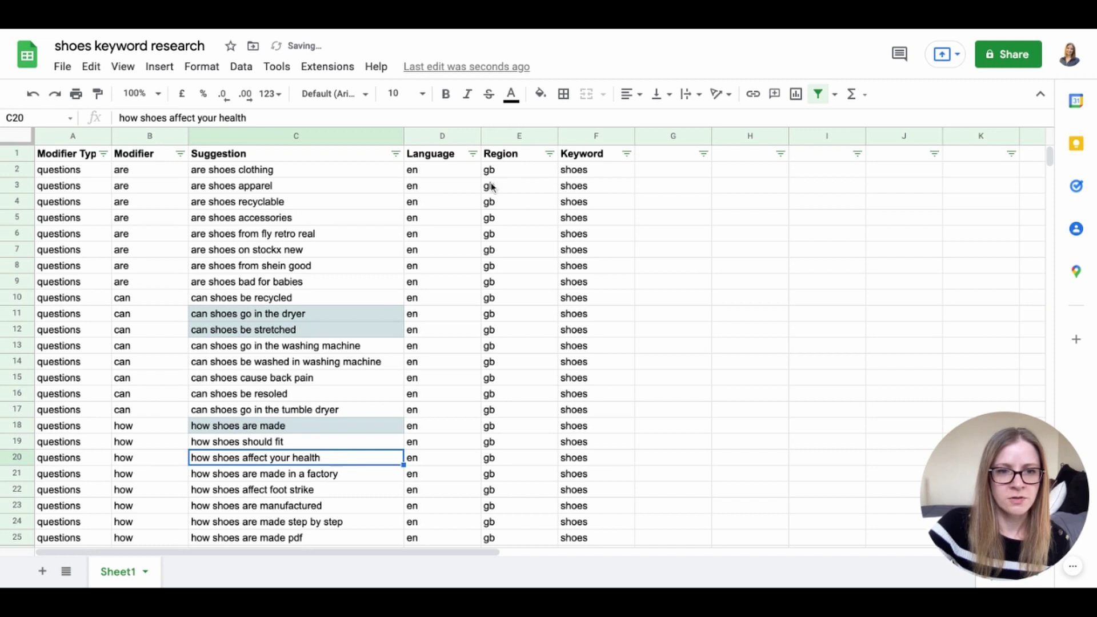
pyautogui.click(541, 93)
pyautogui.click(631, 256)
pyautogui.click(264, 444)
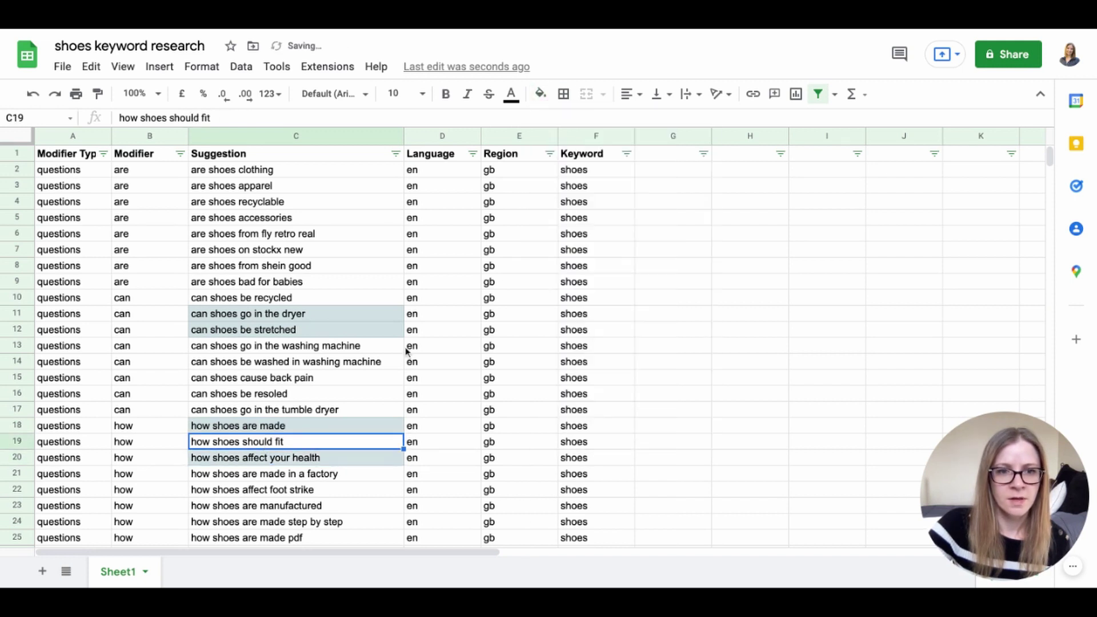
pyautogui.click(551, 97)
pyautogui.click(631, 257)
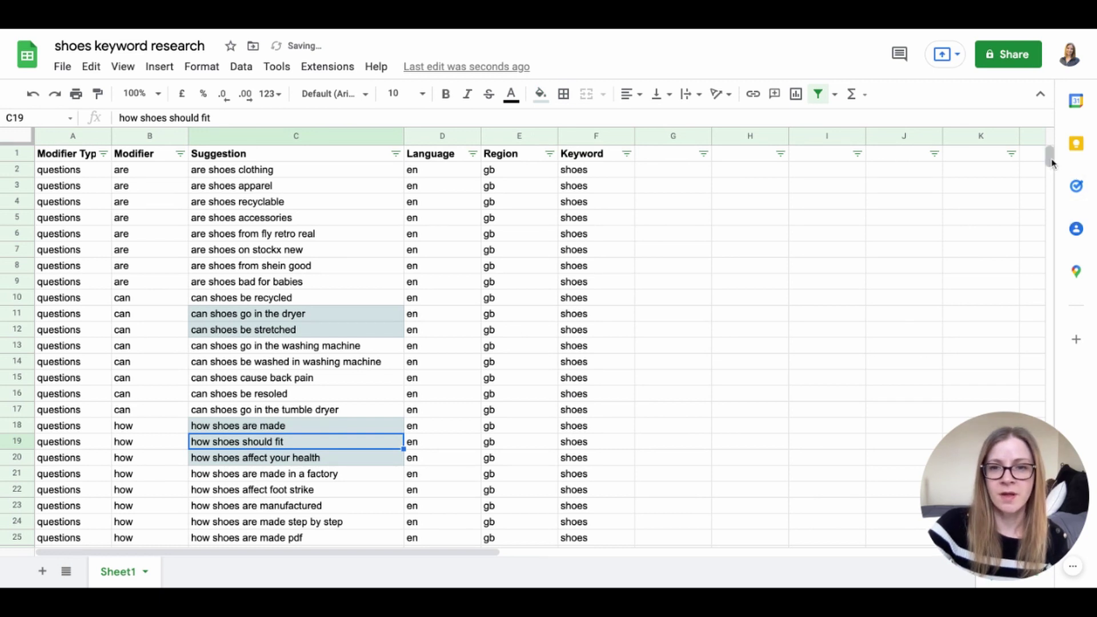
# Step: Fill the prepositions suggestion "shoes can wear without socks" (C83) with light cyan 3
pyautogui.moveTo(1049, 154); pyautogui.dragTo(1050, 182)
pyautogui.click(295, 233)
pyautogui.click(548, 97)
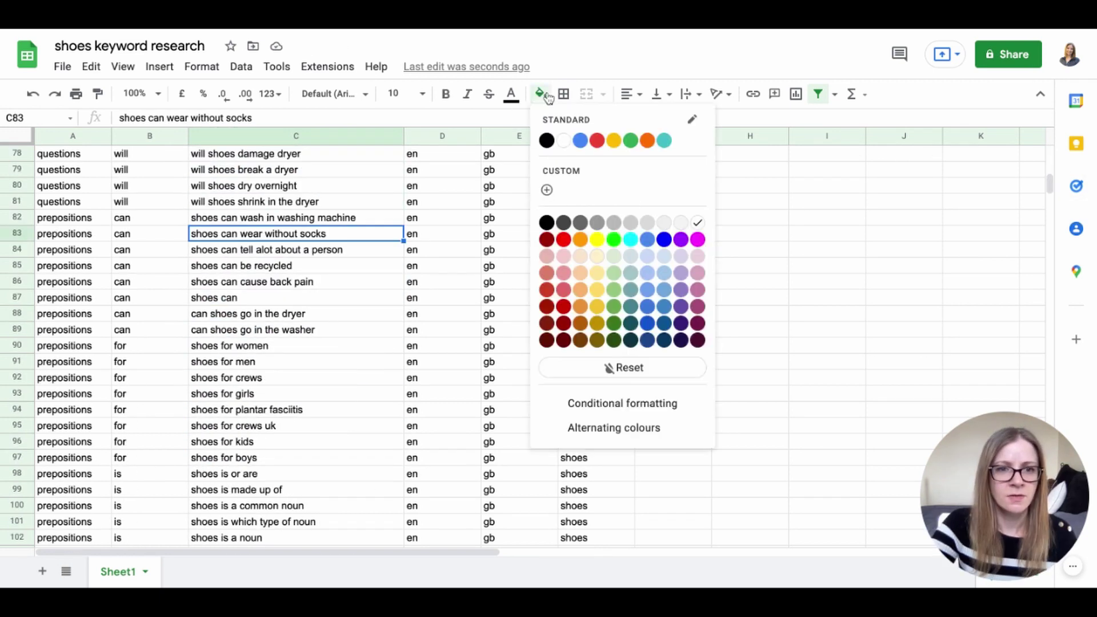
pyautogui.click(632, 256)
# Step: Fill the suggestions "shoes can be recycled" (C85) and "shoes can cause back pain" (C86) with light cyan 3
pyautogui.click(326, 273)
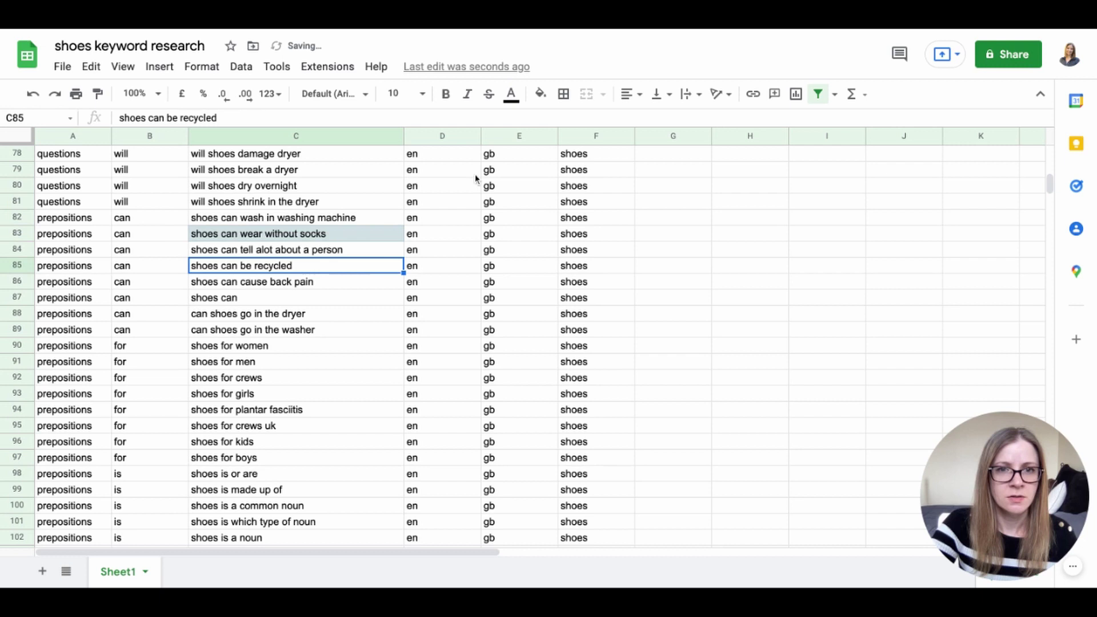
pyautogui.click(542, 95)
pyautogui.click(631, 257)
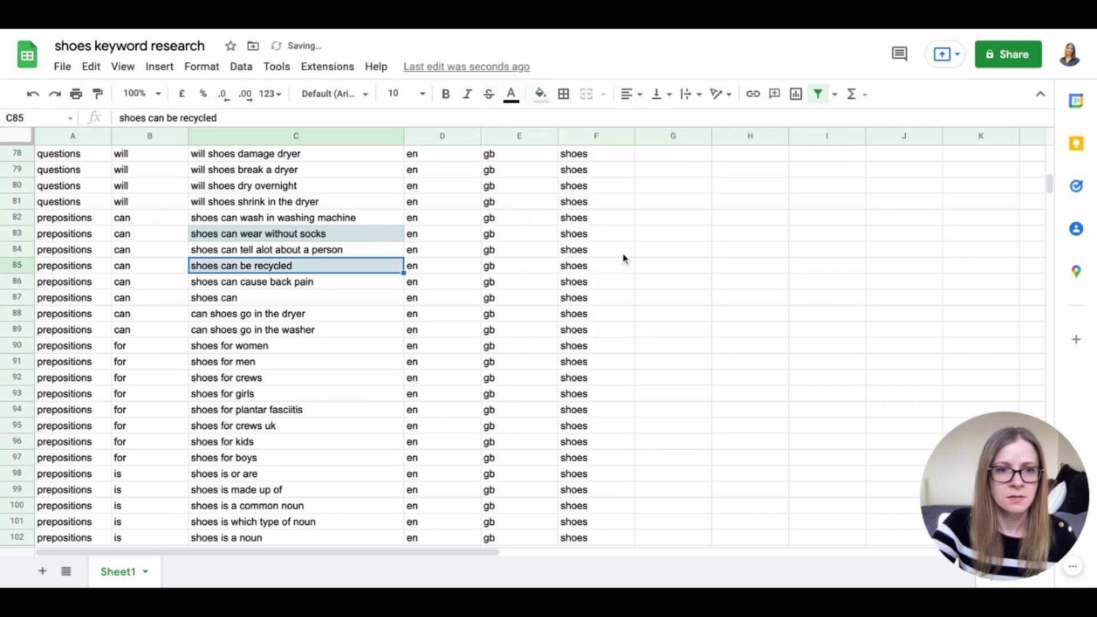
pyautogui.click(363, 285)
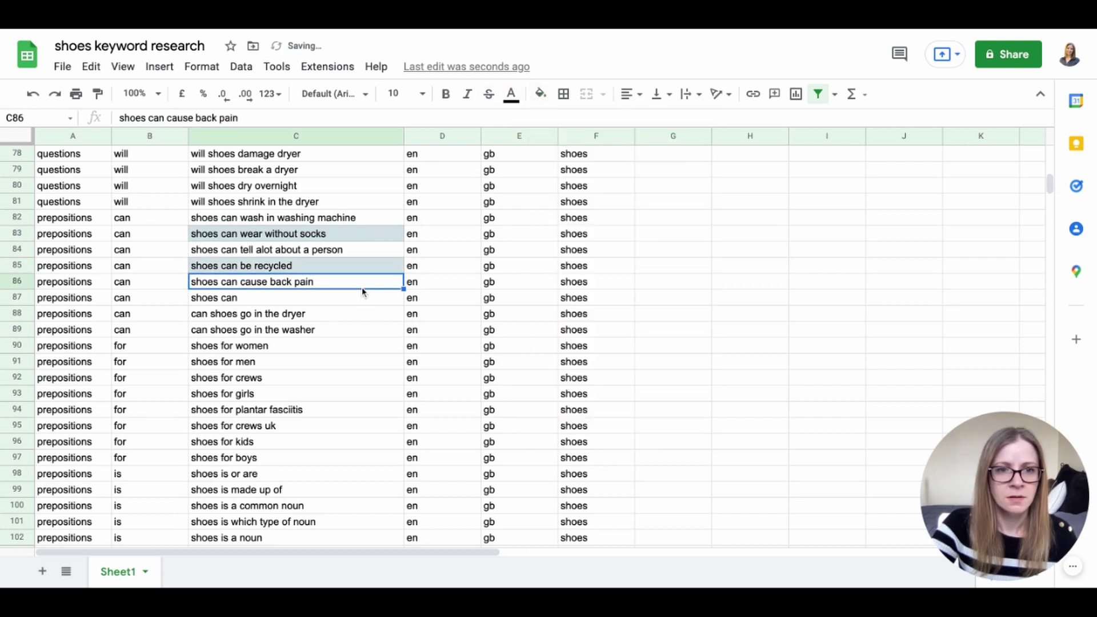
pyautogui.click(548, 100)
pyautogui.click(631, 257)
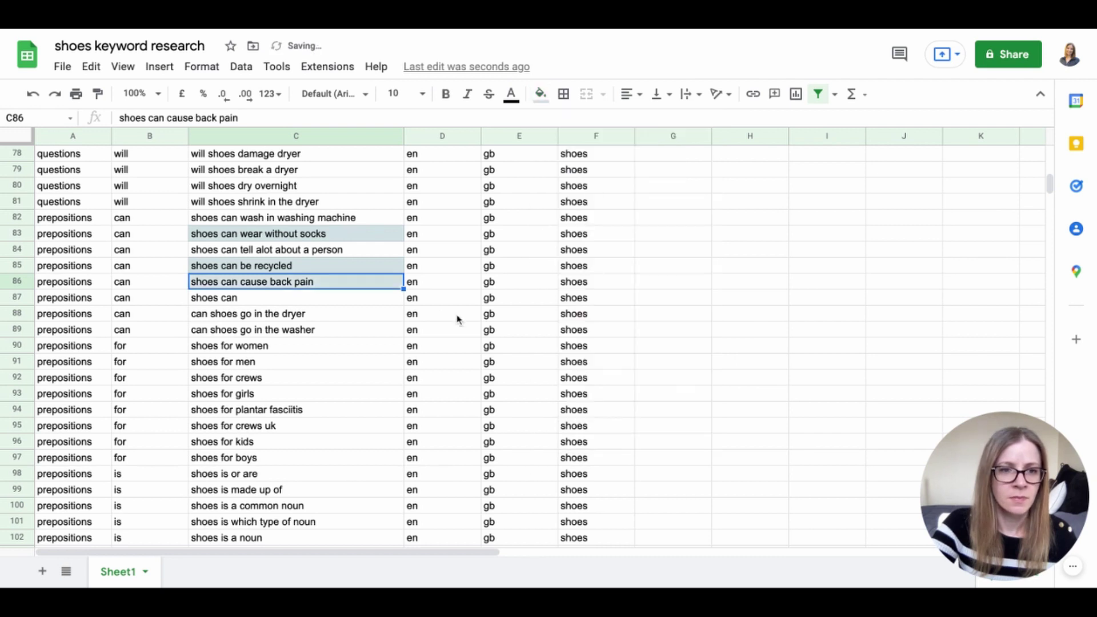
# Step: Fill the questions suggestion "when shoes hurt your feet" (C37) with light cyan 3
pyautogui.click(320, 314)
pyautogui.scroll(15, 295, 252)
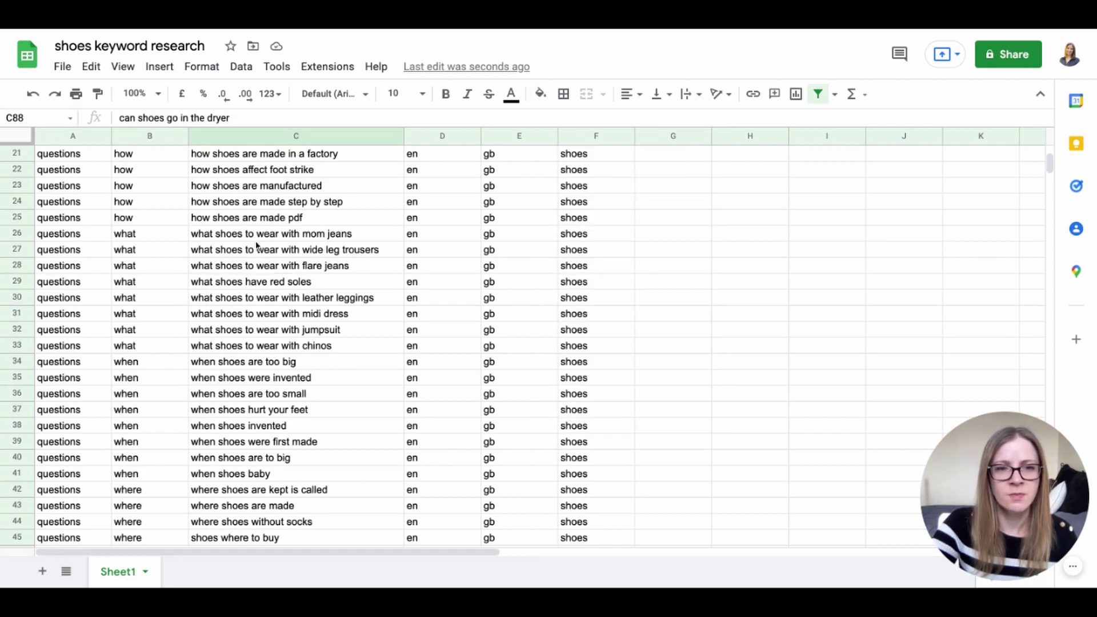
pyautogui.click(317, 236)
pyautogui.click(346, 255)
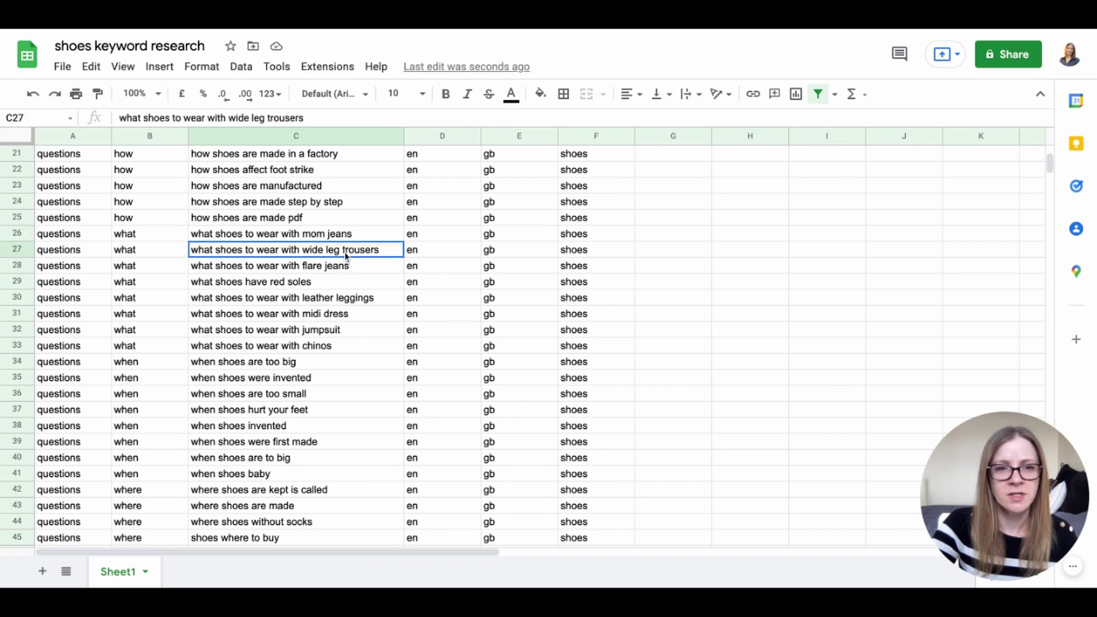
pyautogui.click(354, 235)
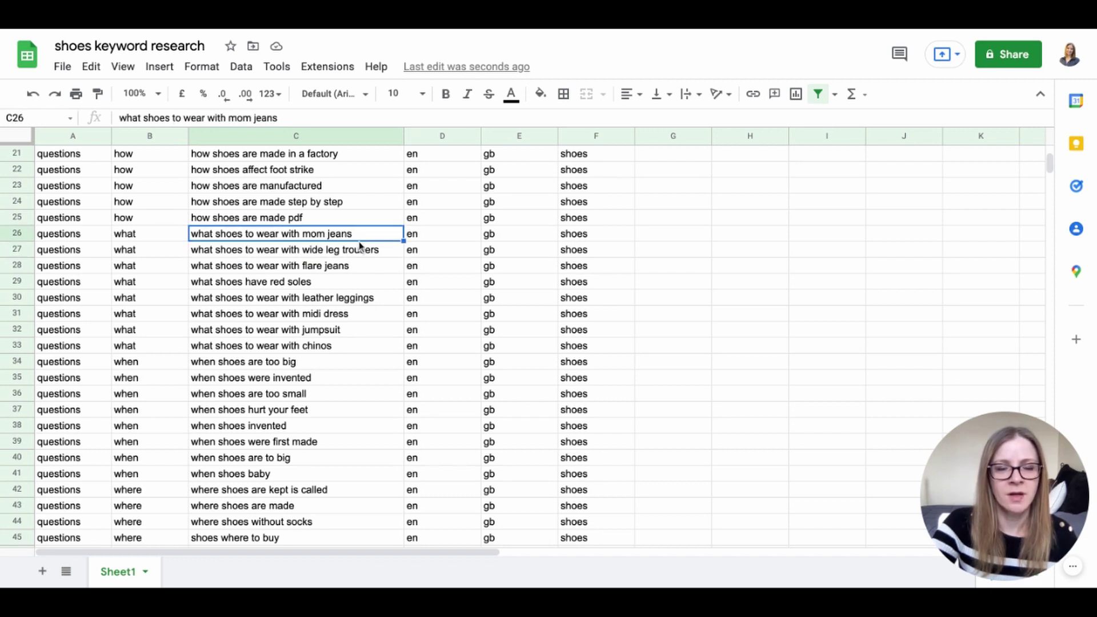
pyautogui.click(371, 252)
pyautogui.click(366, 410)
pyautogui.scroll(-1, 430, 424)
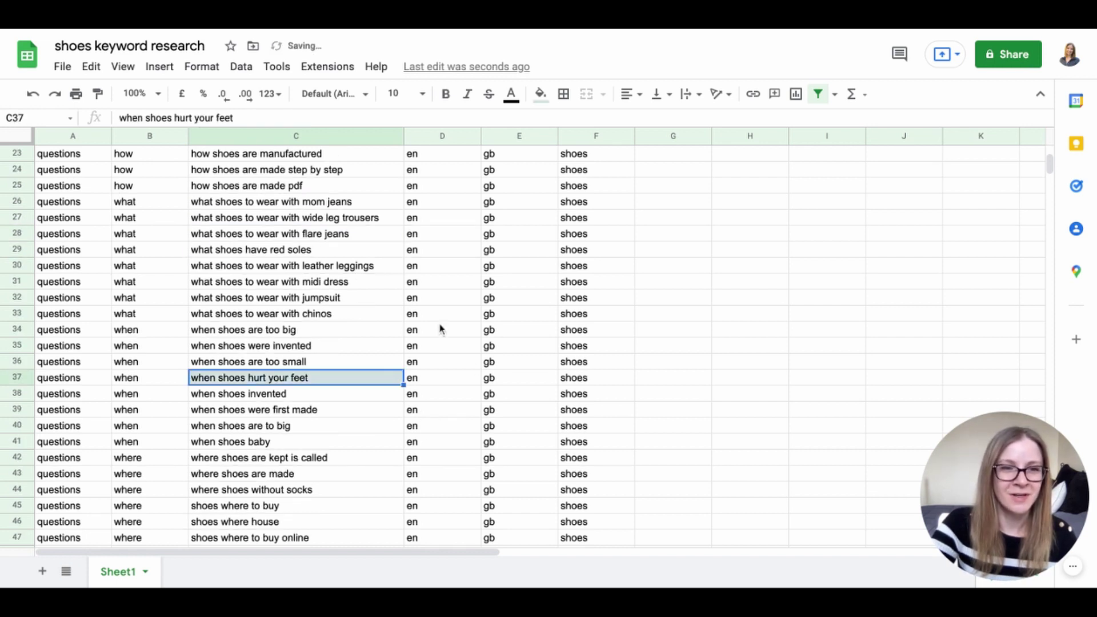
# Step: Filter the Suggestion column by the light cyan 3 fill colour to show only the highlighted keywords
pyautogui.scroll(2, 503, 331)
pyautogui.scroll(6, 420, 345)
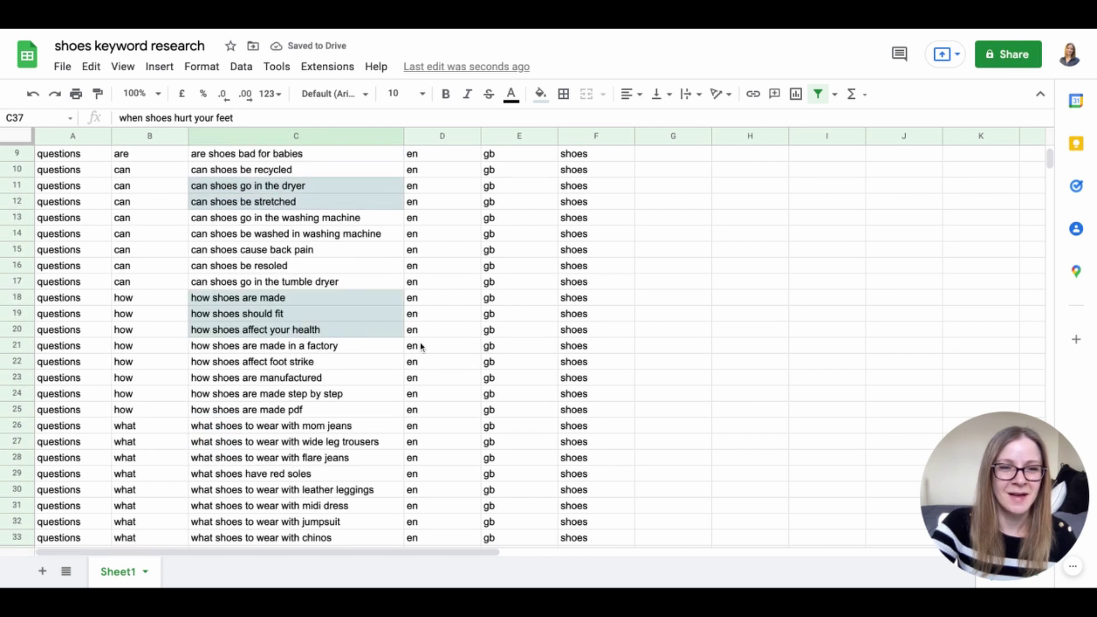
pyautogui.click(396, 154)
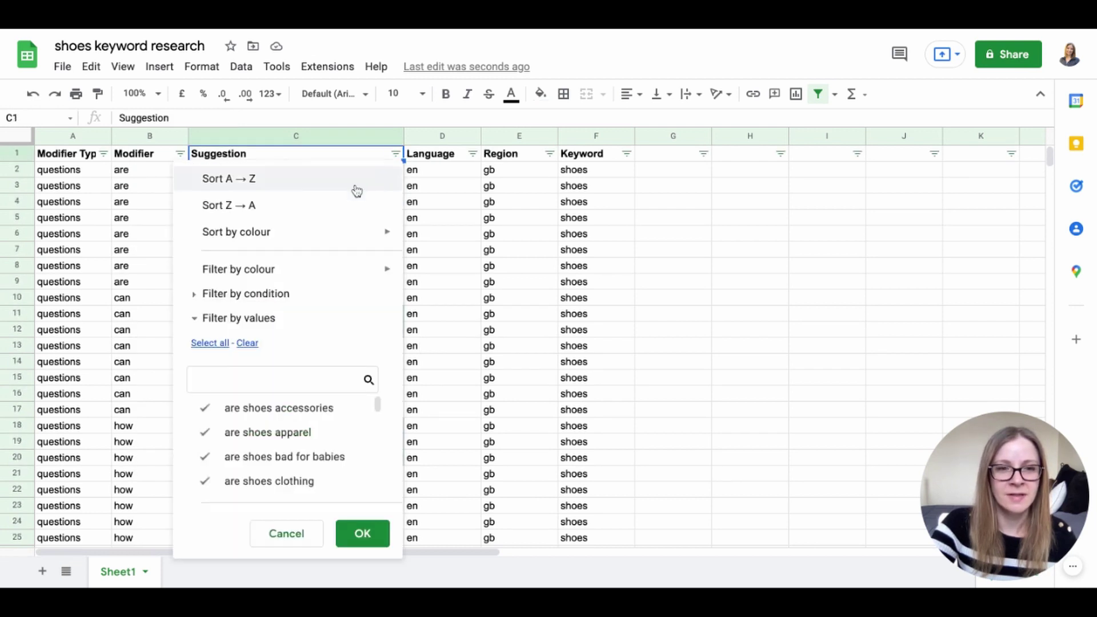
pyautogui.moveTo(266, 279)
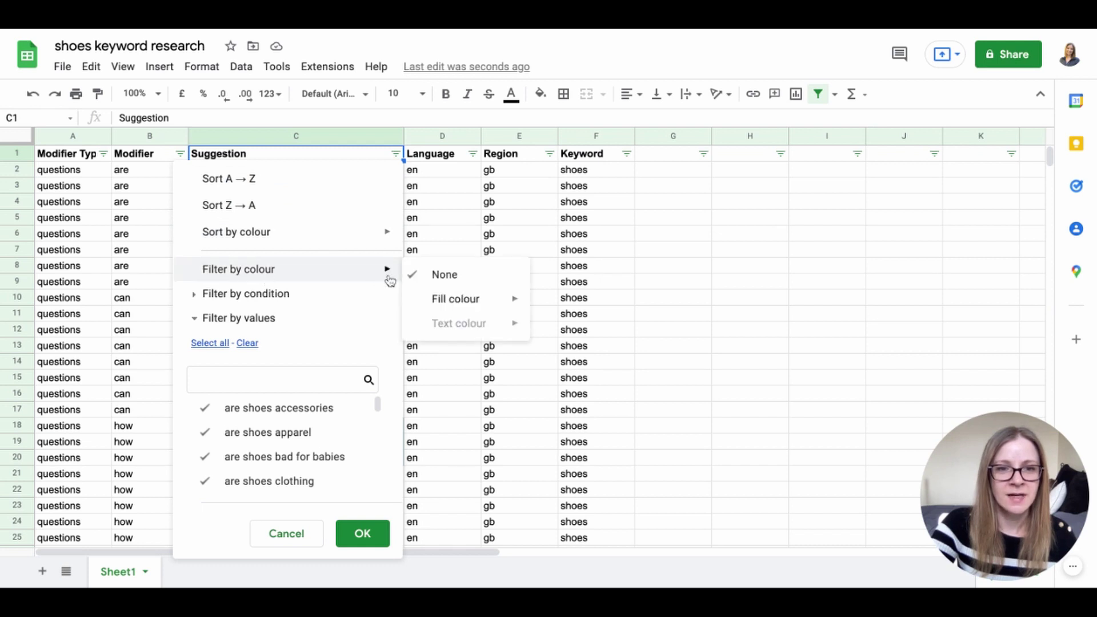
pyautogui.moveTo(503, 300)
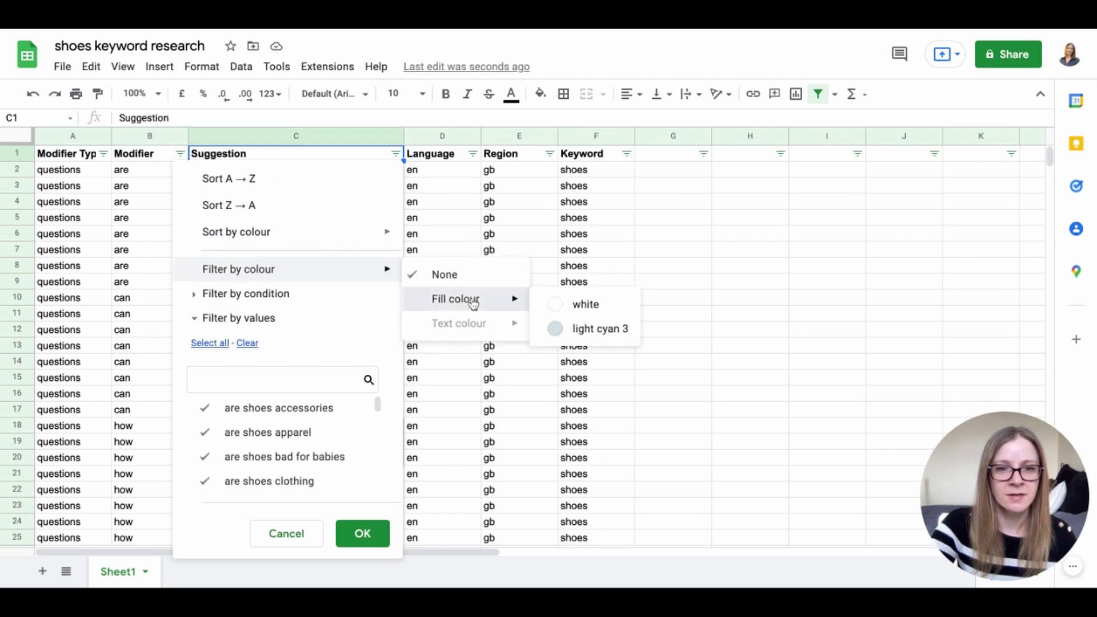
pyautogui.click(585, 339)
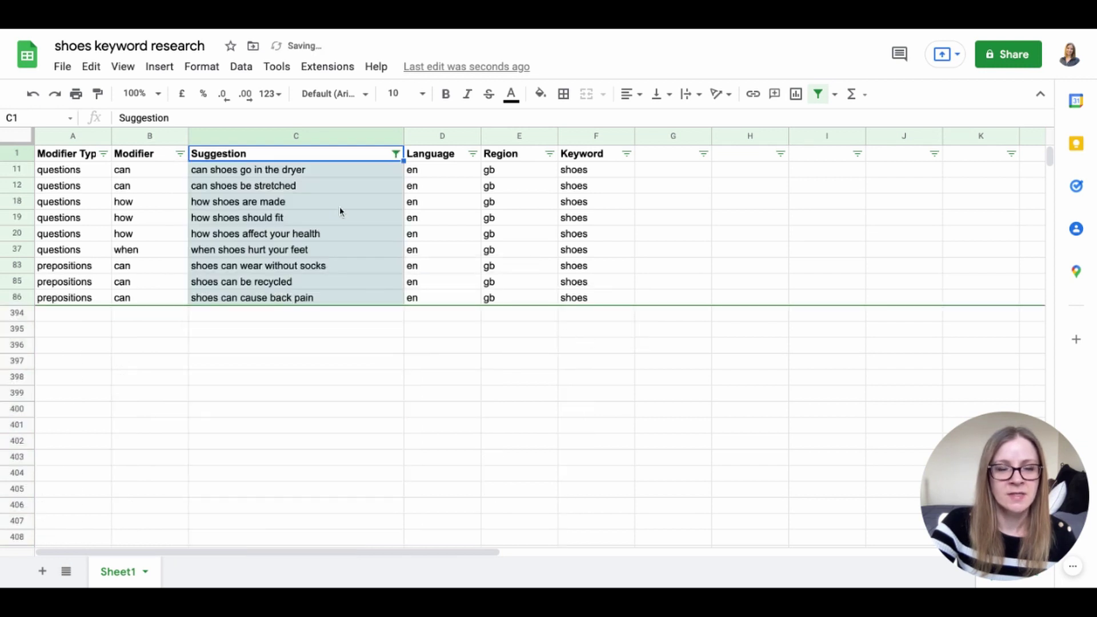
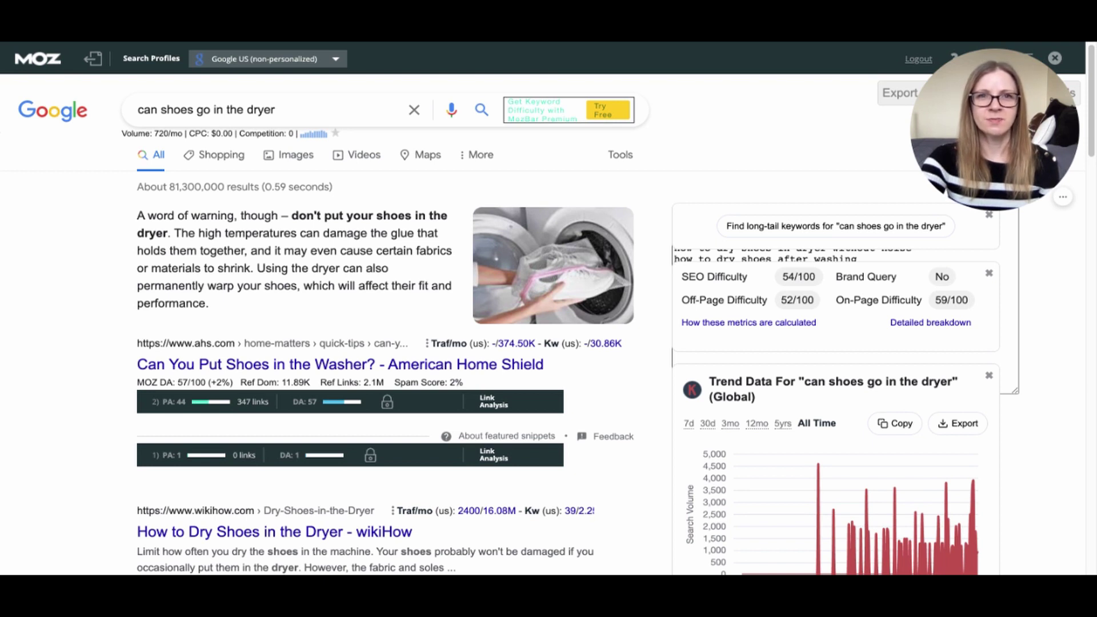
# Step: In the Google results for "can shoes go in the dryer", examine the ranking pages' authority metrics and the related, people-also-search-for and long-tail keywords
pyautogui.moveTo(1002, 204)
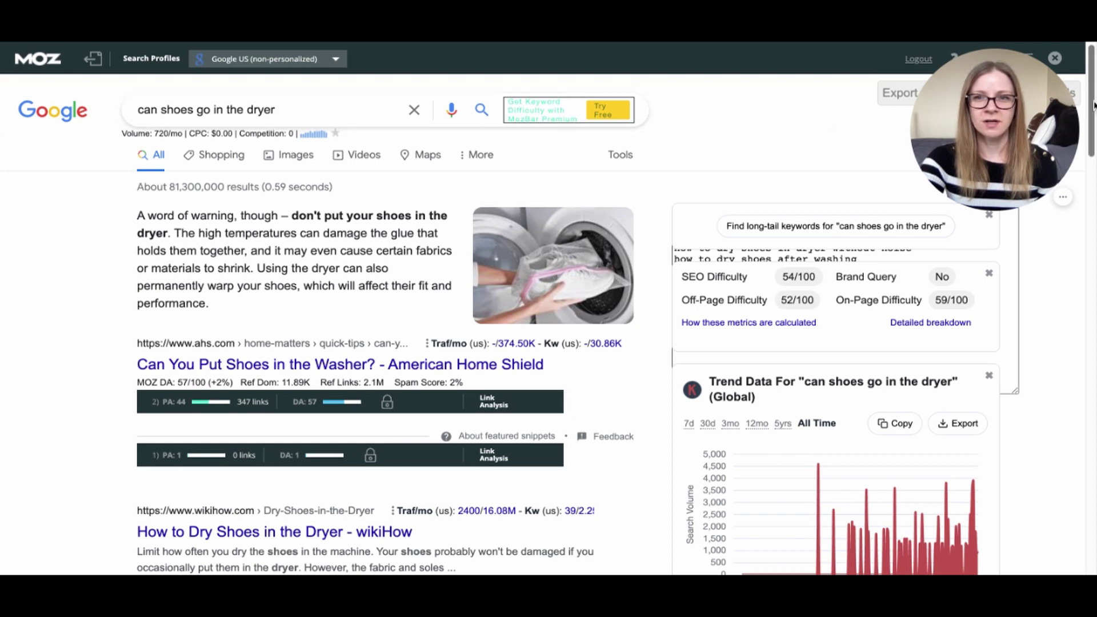
pyautogui.moveTo(1092, 107); pyautogui.dragTo(1092, 168)
pyautogui.scroll(-1, 545, 311)
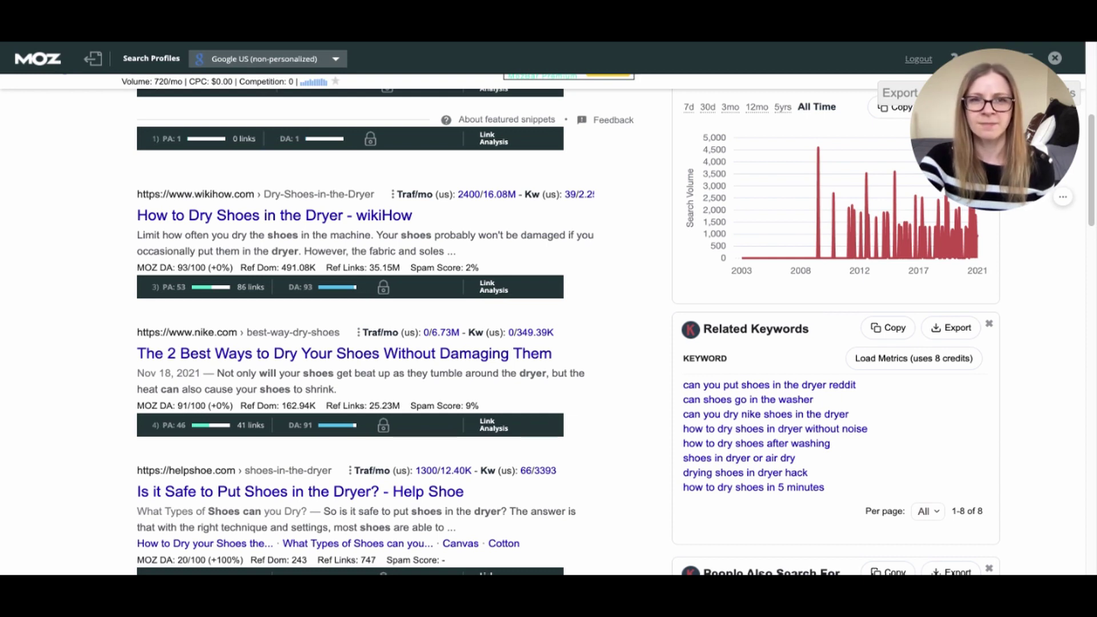
pyautogui.scroll(-1, 549, 321)
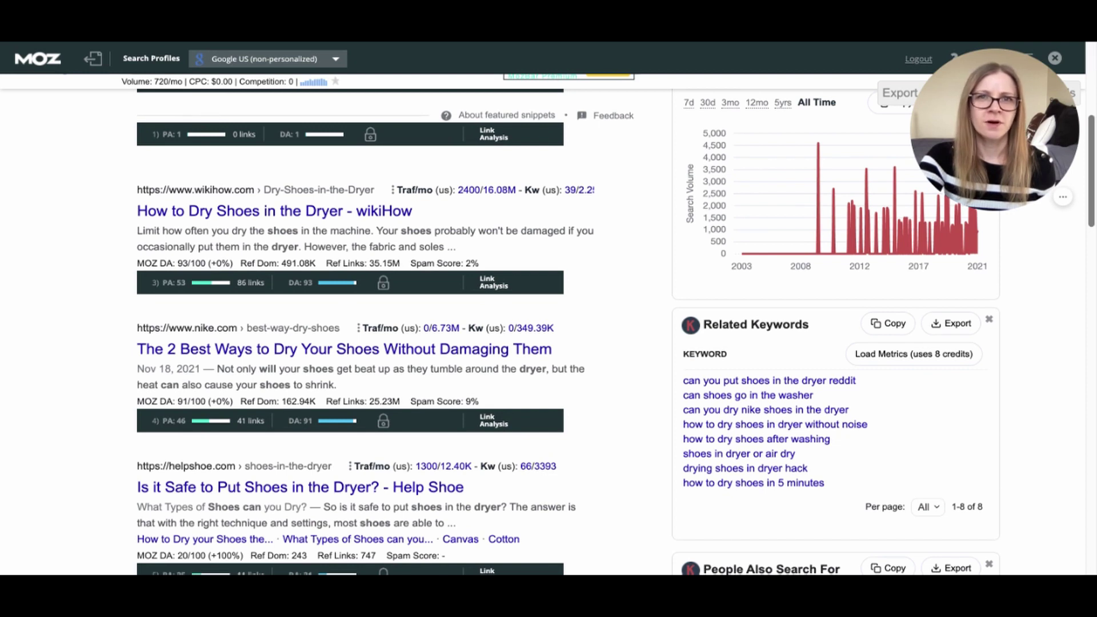
pyautogui.scroll(-1, 548, 320)
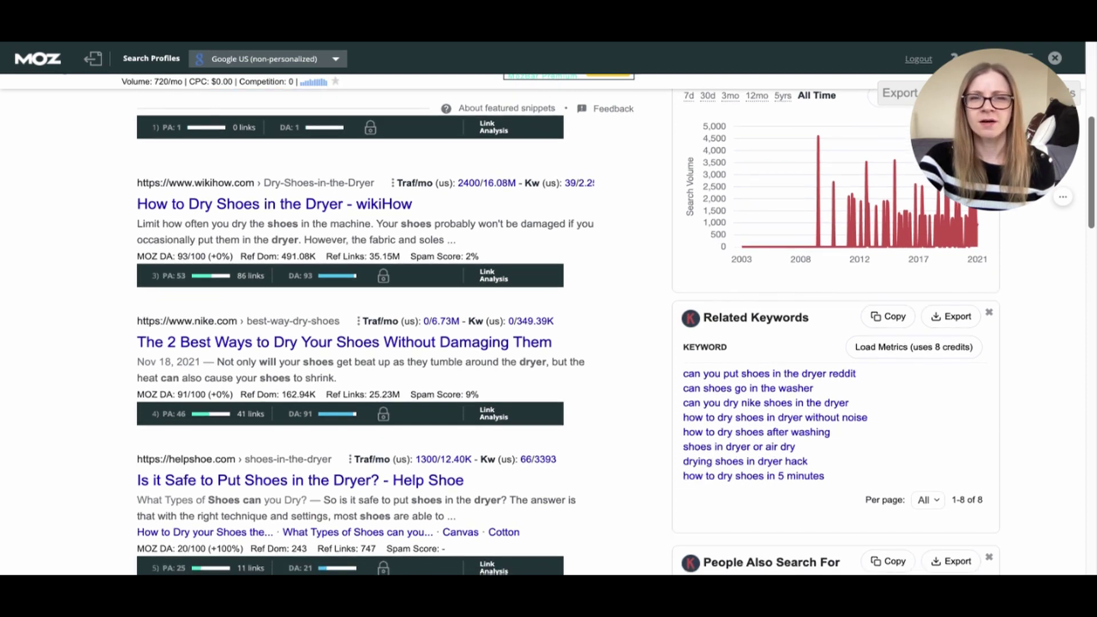
pyautogui.scroll(-2, 549, 320)
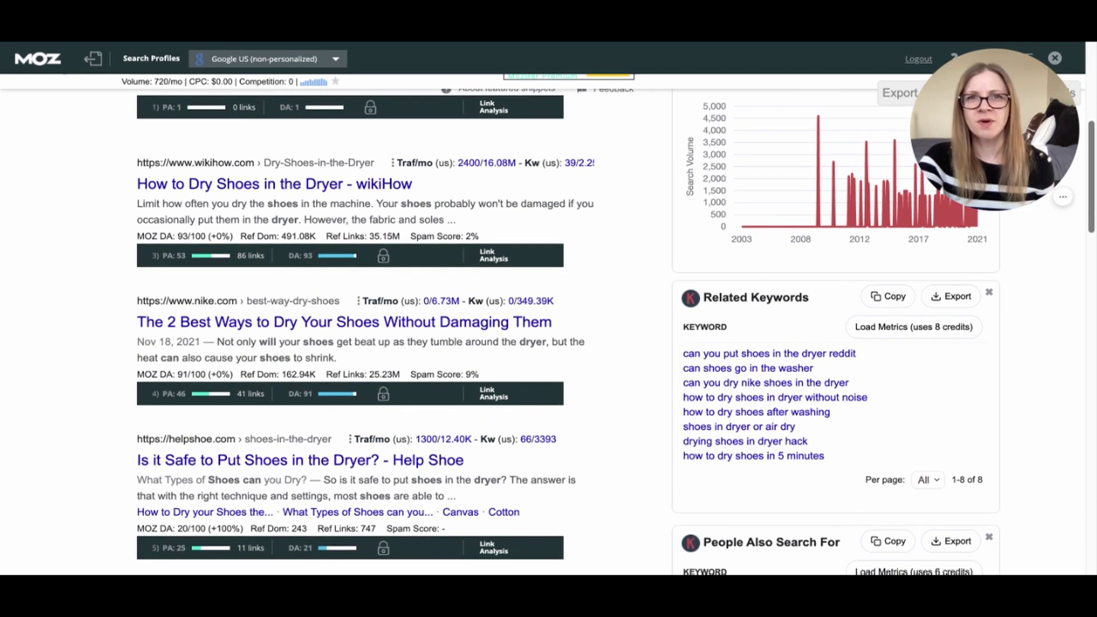
pyautogui.scroll(-2, 549, 320)
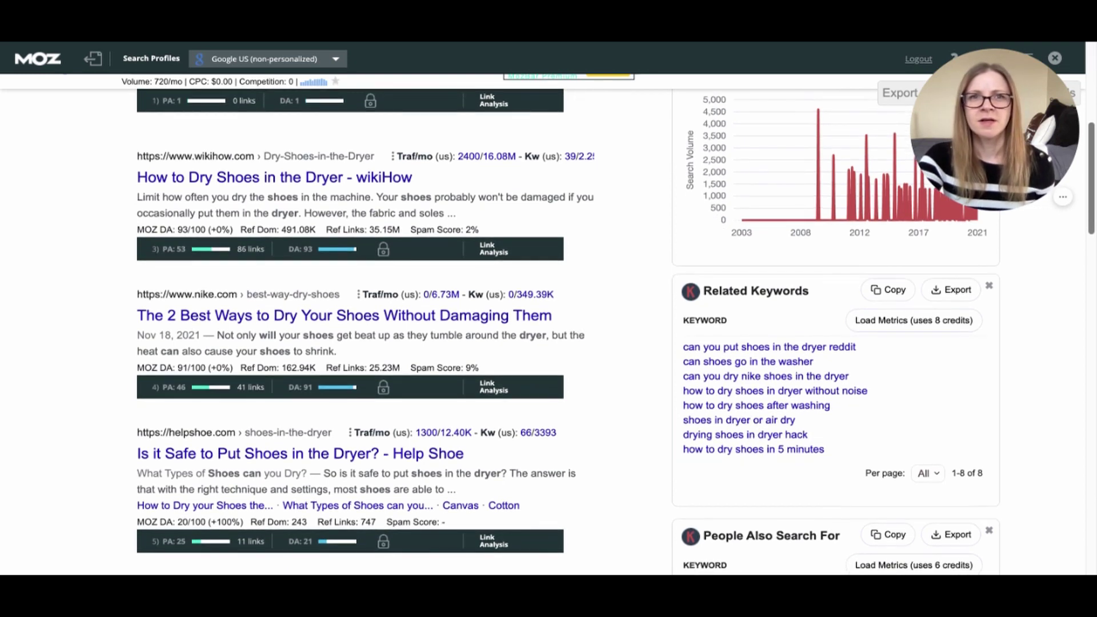
pyautogui.scroll(-2, 549, 320)
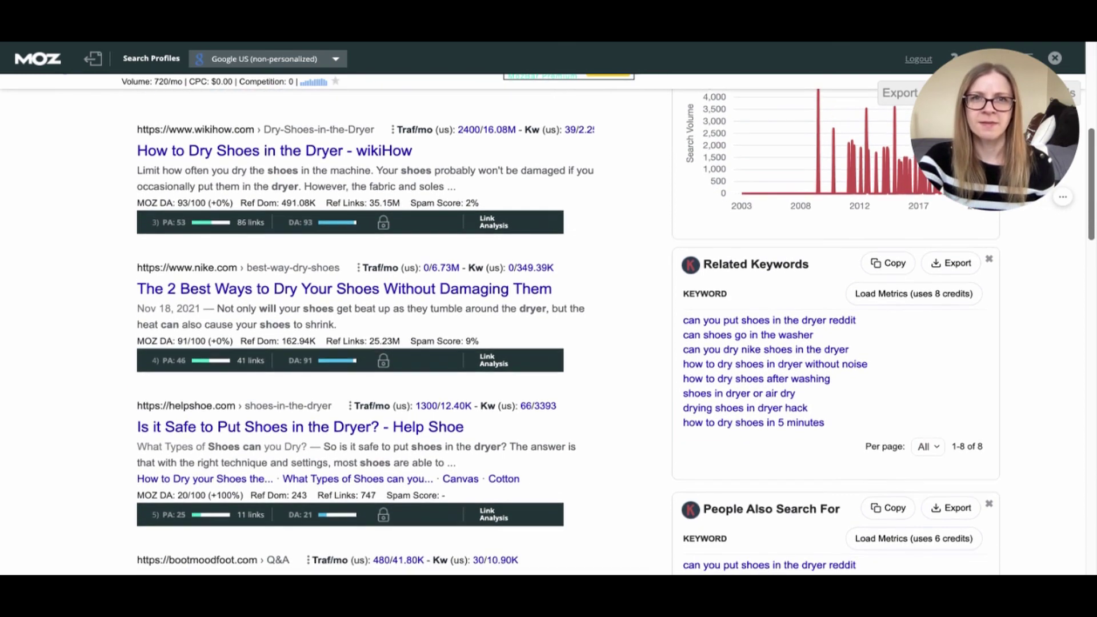
pyautogui.scroll(-1, 548, 320)
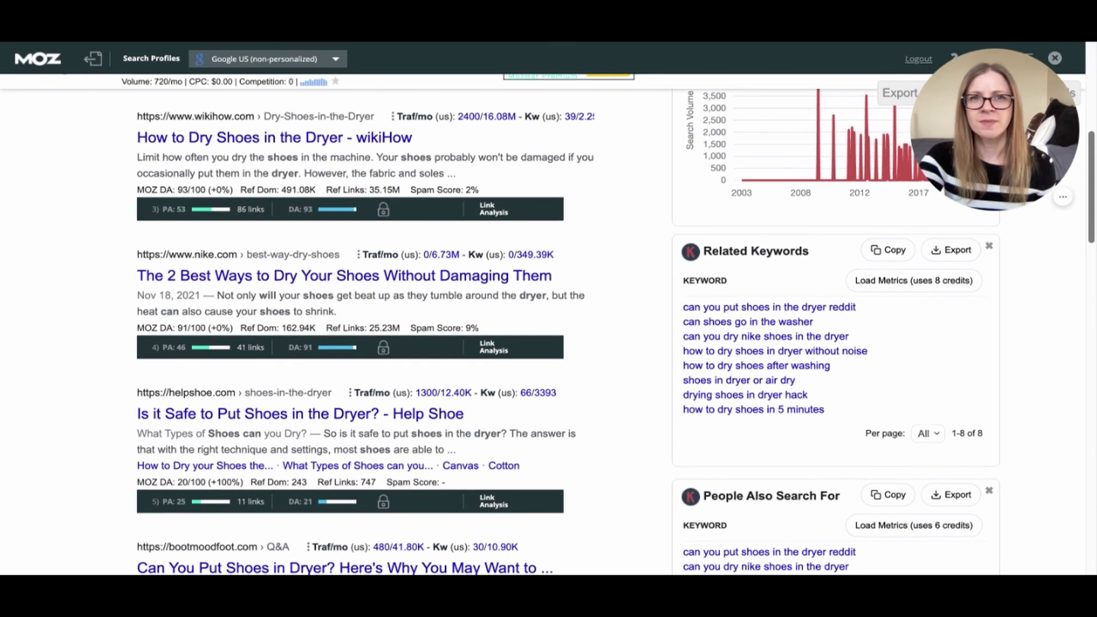
pyautogui.scroll(-1, 549, 320)
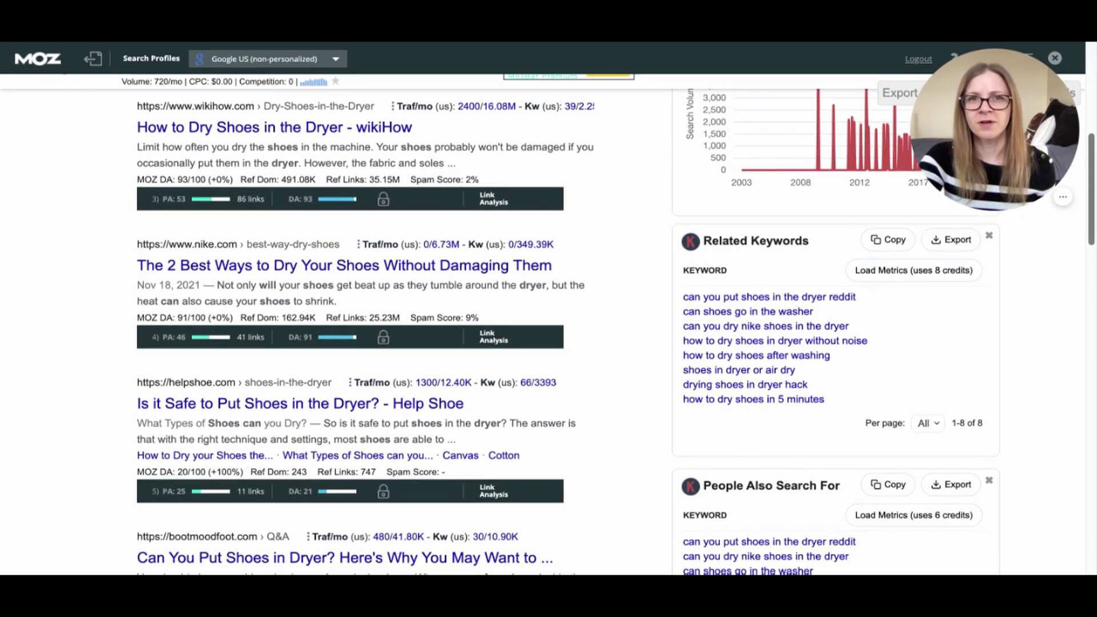
pyautogui.scroll(-1, 549, 320)
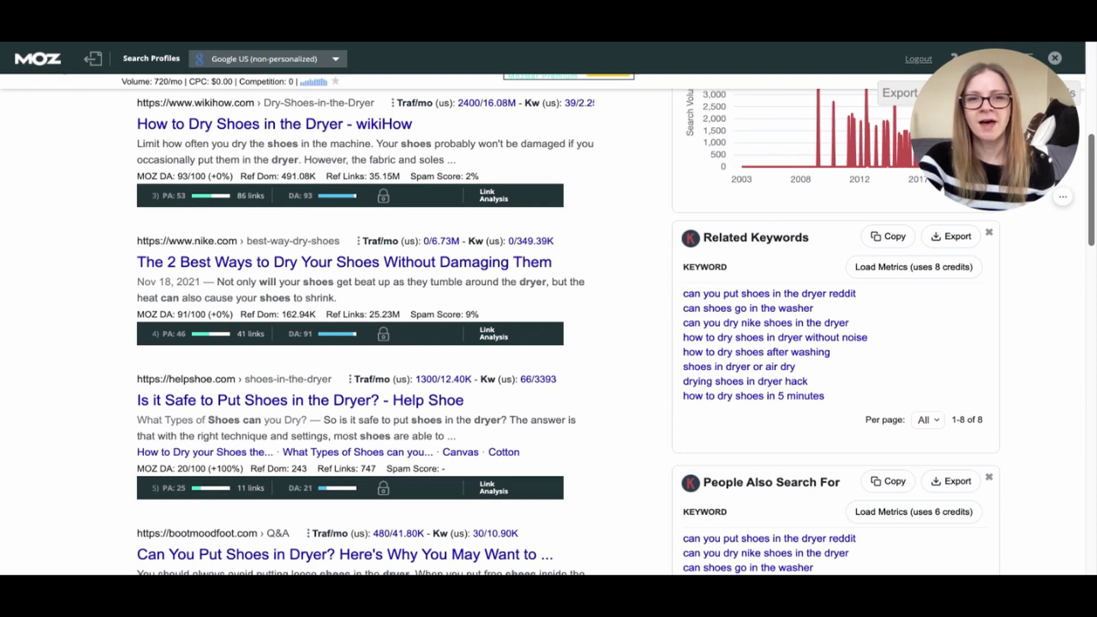
pyautogui.scroll(-3, 549, 320)
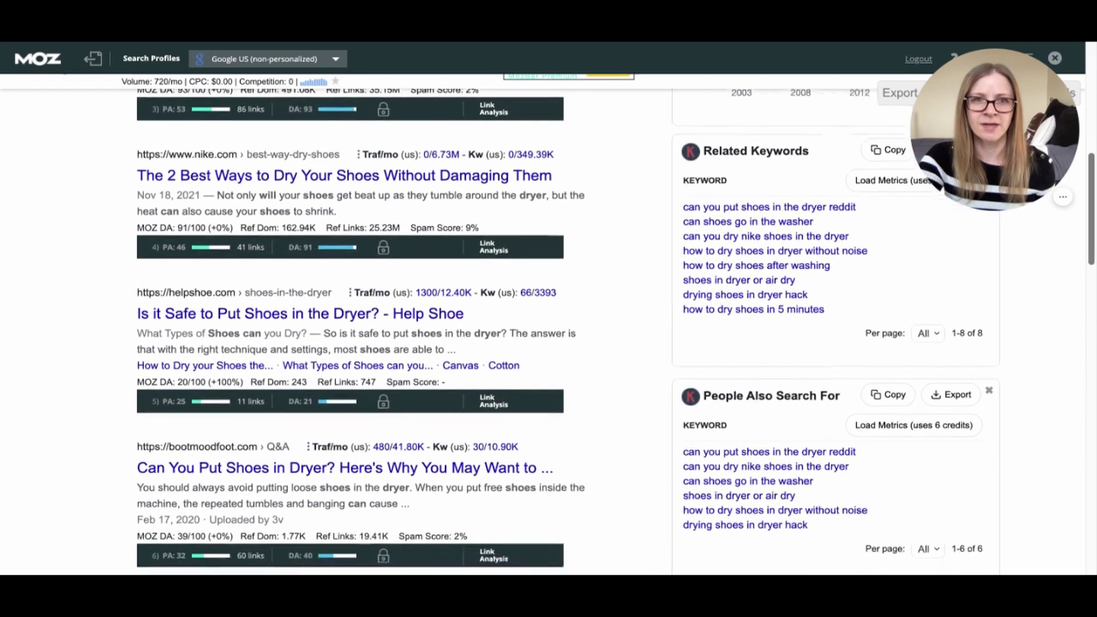
pyautogui.scroll(-1, 549, 319)
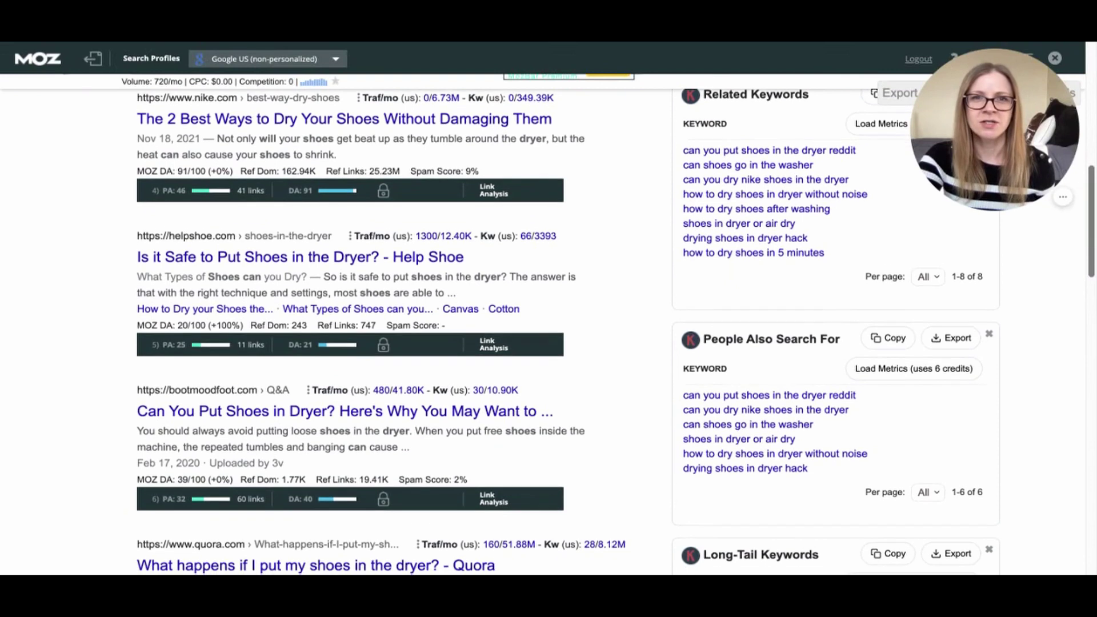
pyautogui.scroll(-1, 549, 320)
pyautogui.scroll(-1, 549, 320)
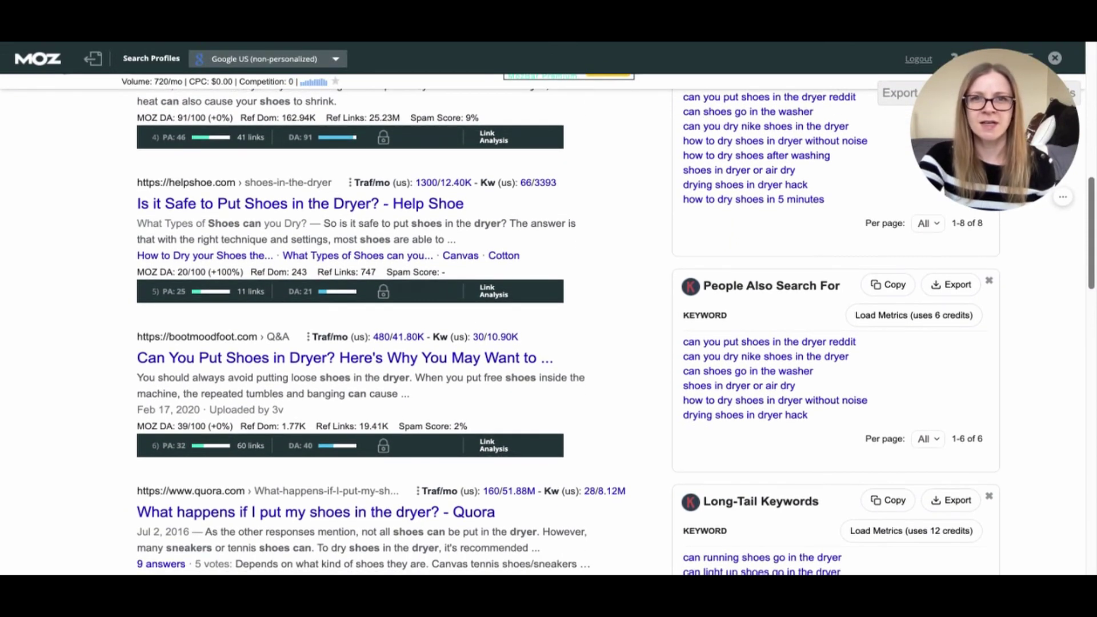
pyautogui.scroll(-2, 549, 320)
pyautogui.scroll(1, 549, 320)
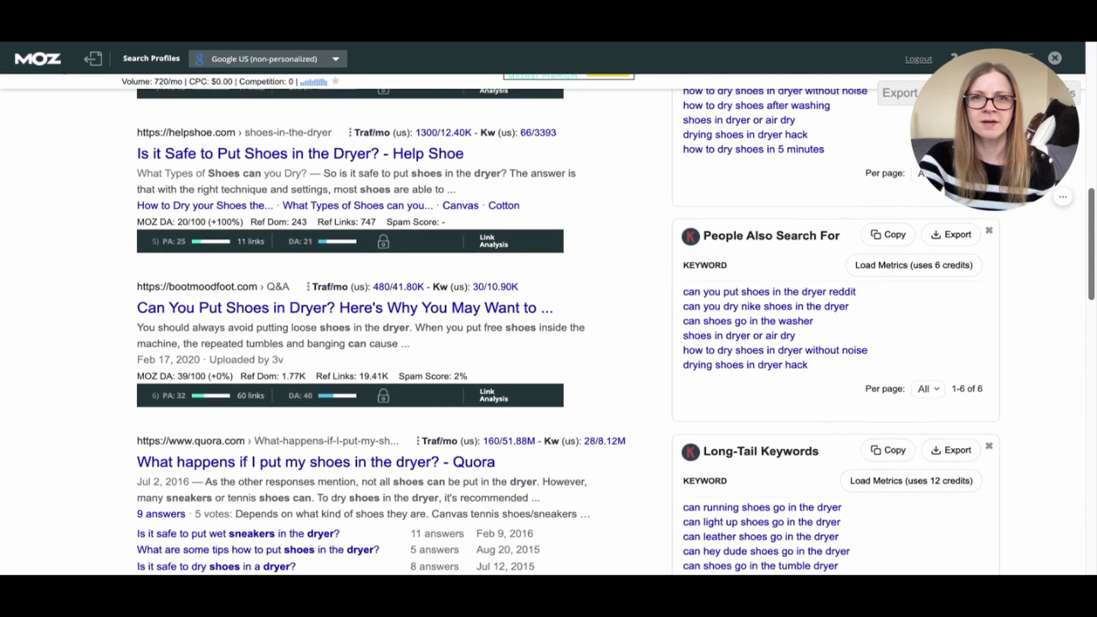
pyautogui.scroll(-1, 549, 320)
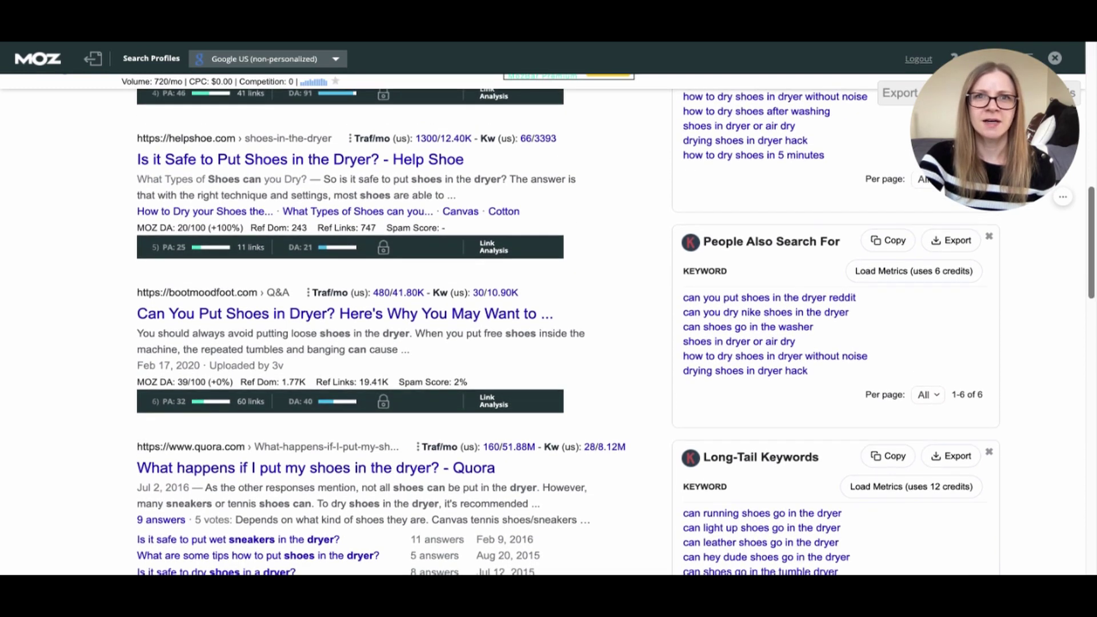
pyautogui.scroll(-4, 549, 320)
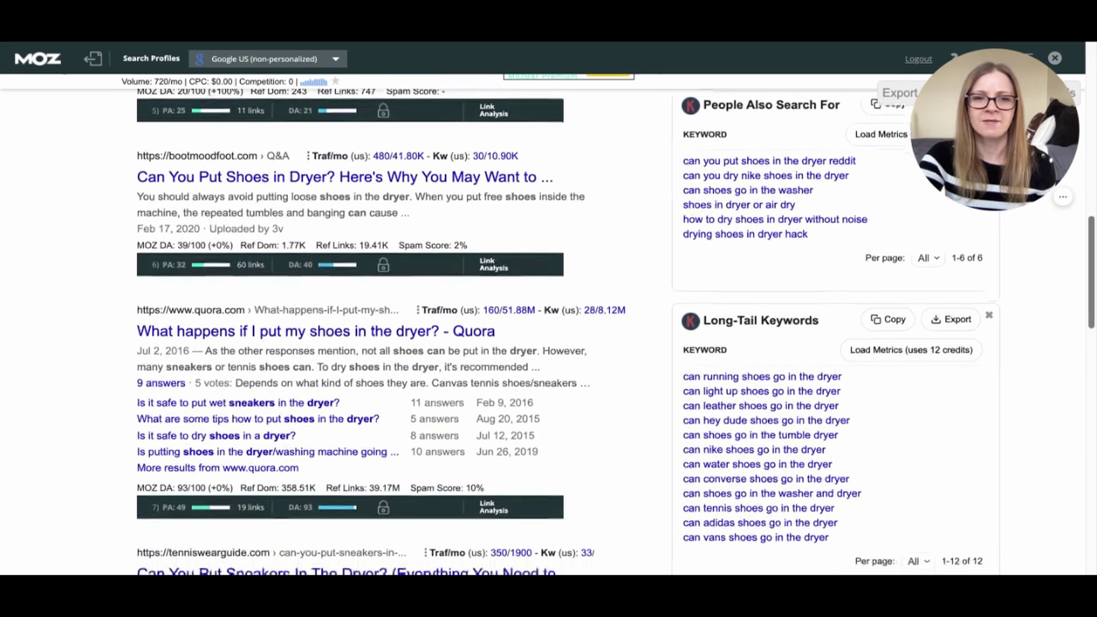
pyautogui.scroll(2, 549, 320)
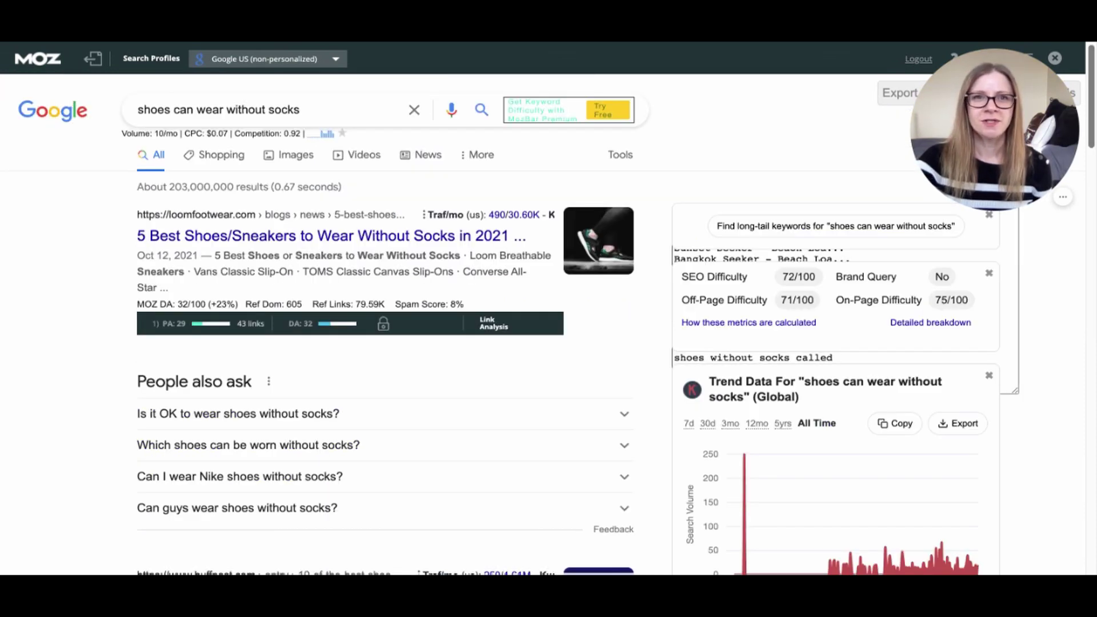
# Step: In the Google results for "shoes can wear without socks", review the ranking pages' authority metrics and the keyword suggestion lists
pyautogui.scroll(-8, 549, 319)
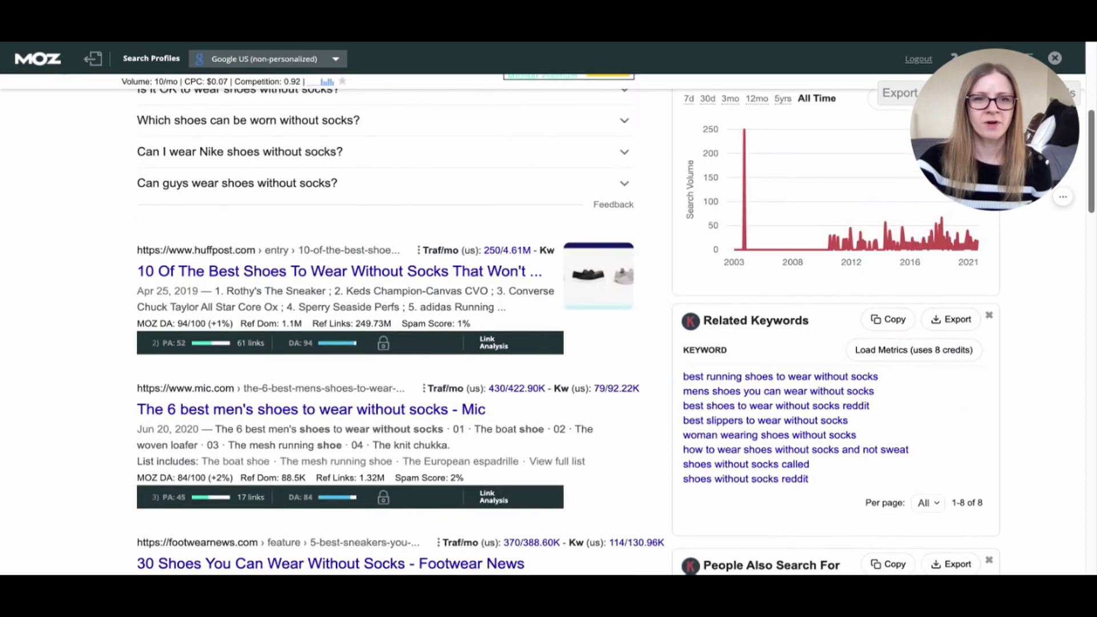
pyautogui.scroll(-4, 549, 319)
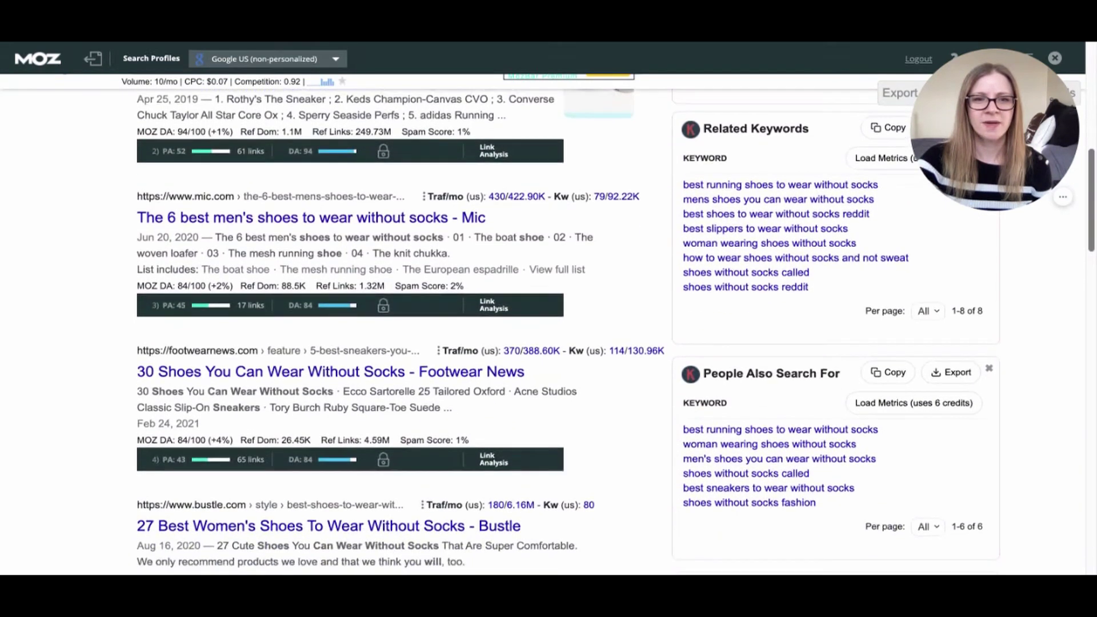
pyautogui.scroll(-2, 549, 321)
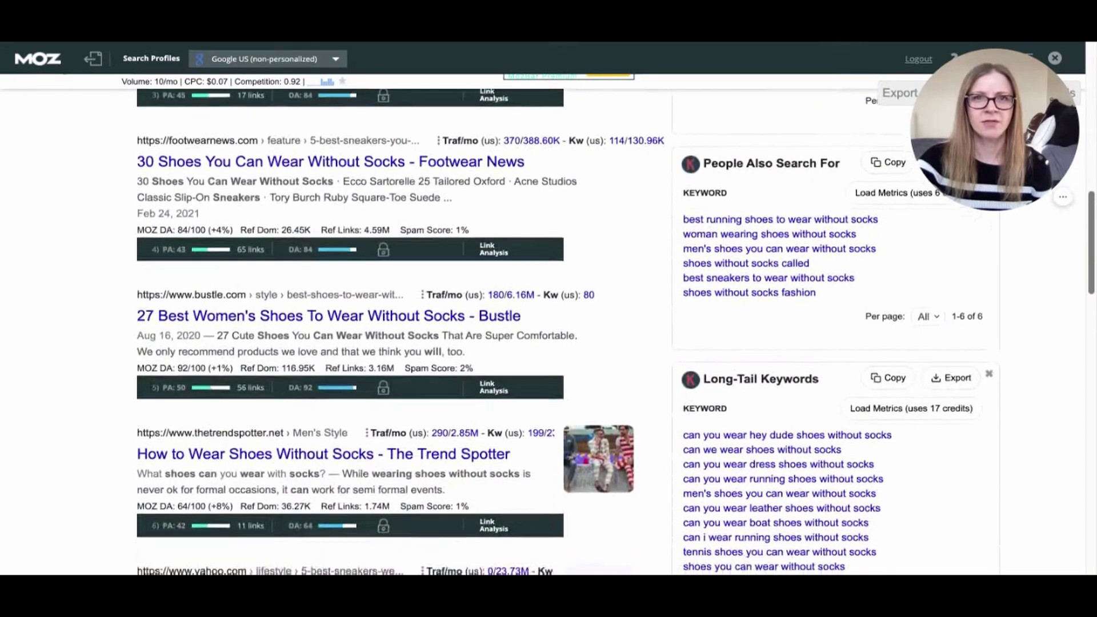
# Step: Compare the authority metrics of the lower-ranking pages for "shoes can wear without socks" and read through its long-tail keywords for a more specific variant
pyautogui.scroll(-2, 549, 320)
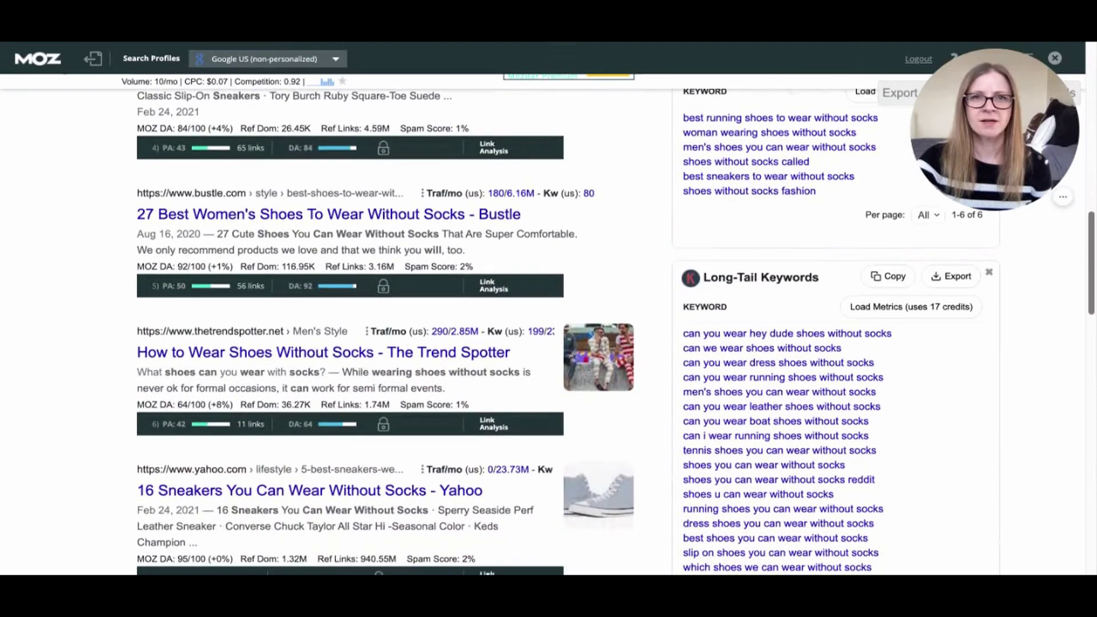
pyautogui.scroll(-2, 550, 320)
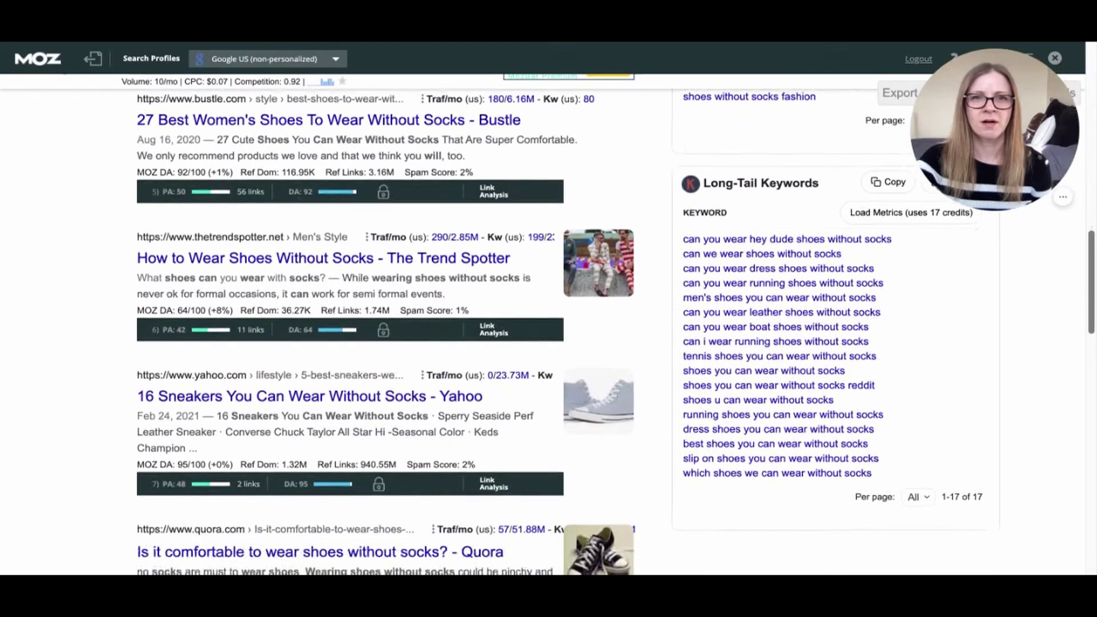
pyautogui.scroll(-2, 549, 320)
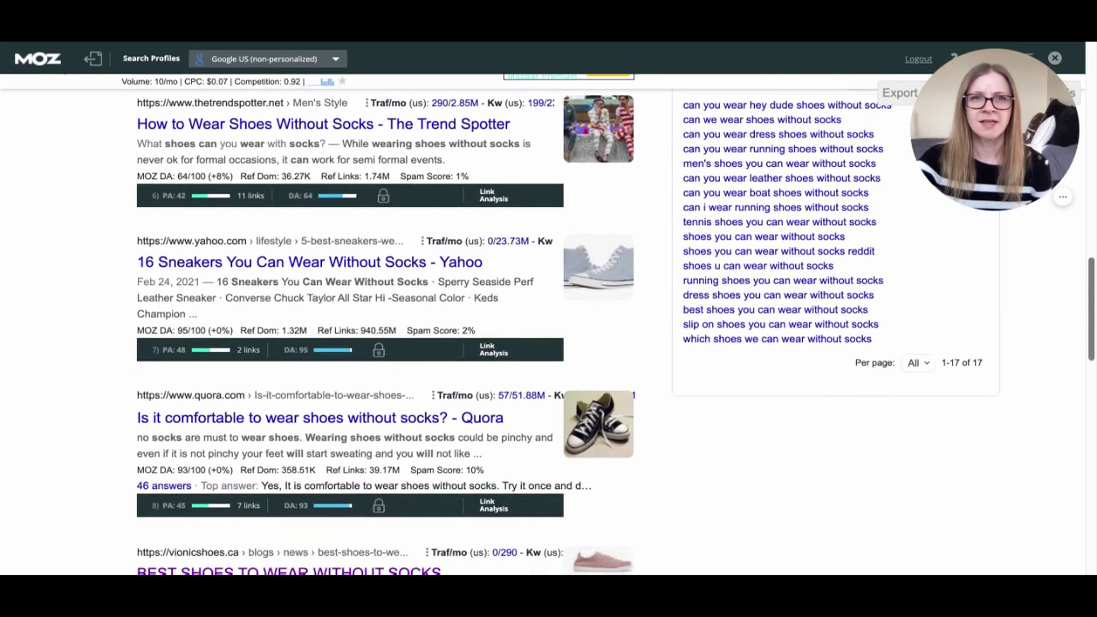
pyautogui.scroll(-1, 549, 320)
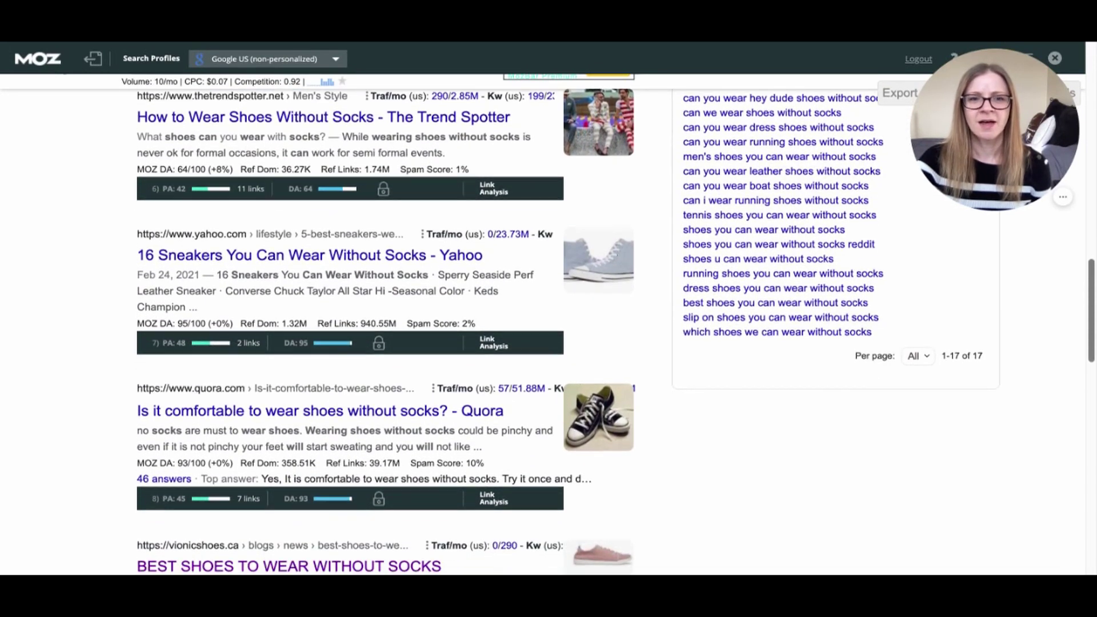
pyautogui.scroll(-3, 549, 320)
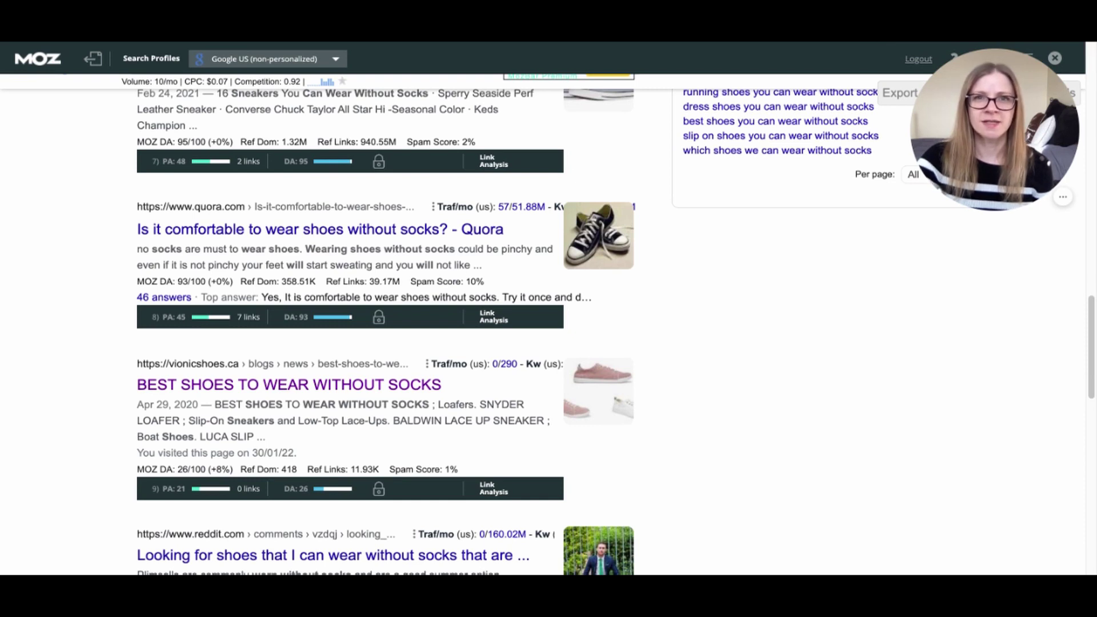
pyautogui.scroll(5, 549, 332)
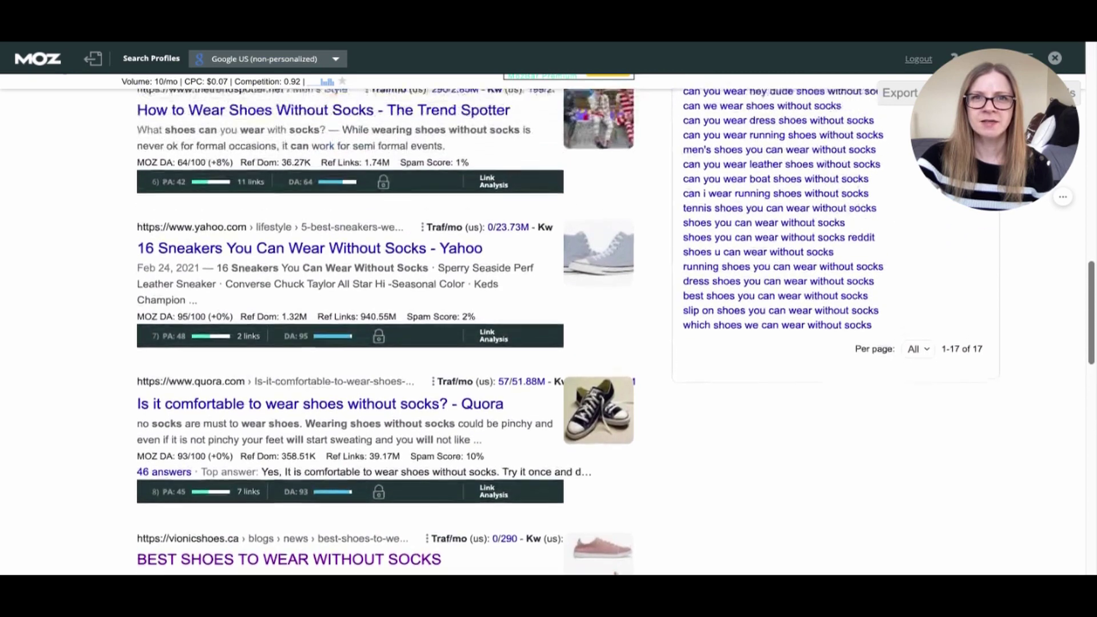
pyautogui.scroll(7, 549, 332)
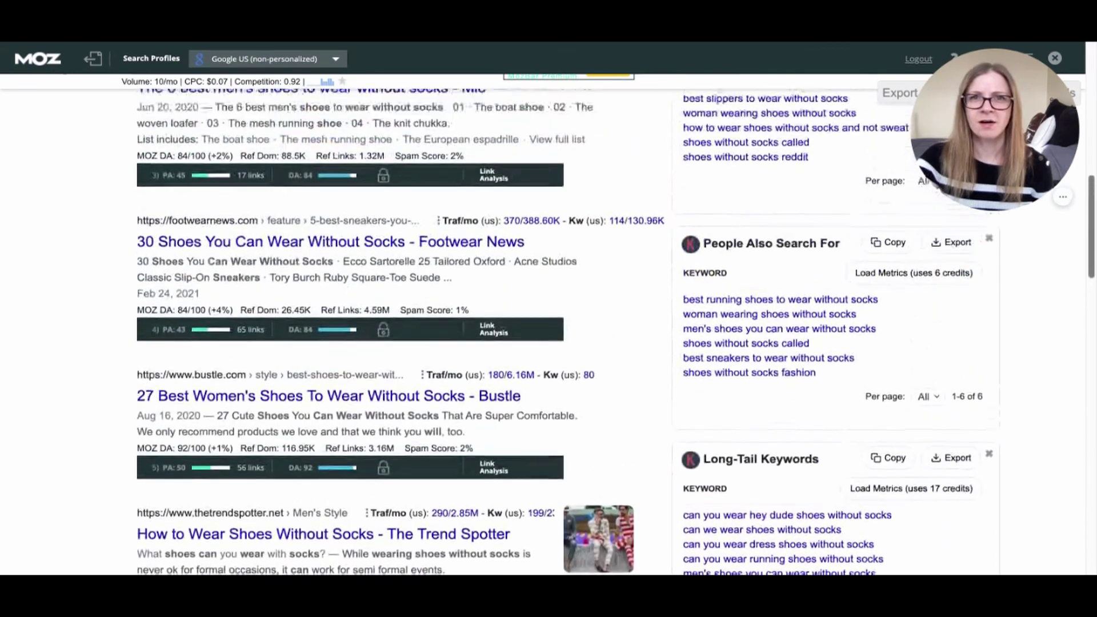
pyautogui.scroll(-2, 549, 332)
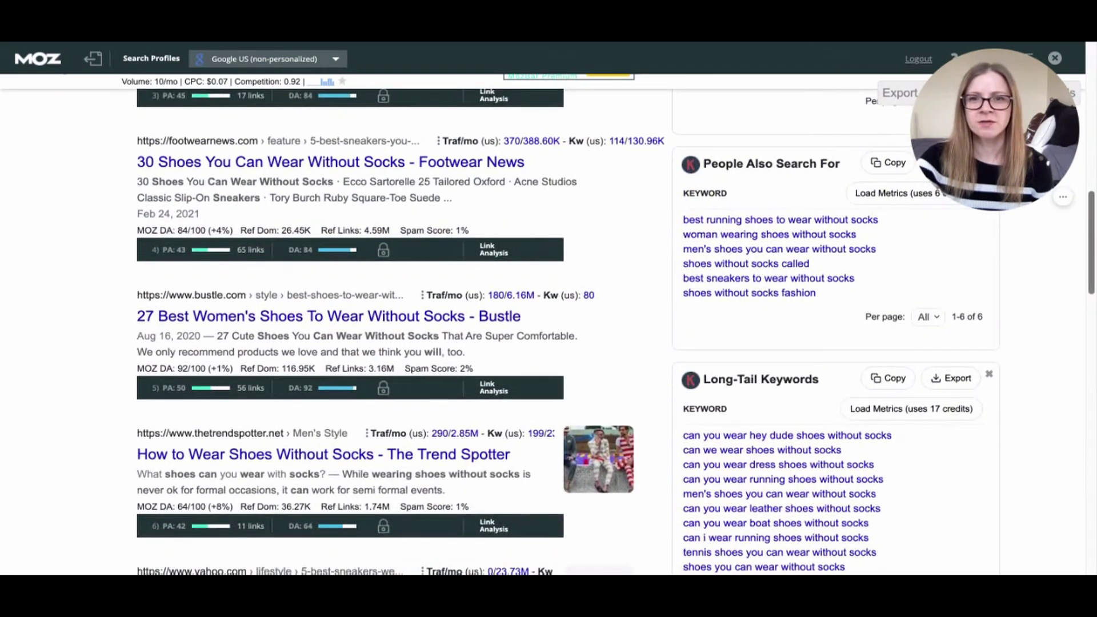
pyautogui.scroll(-1, 549, 332)
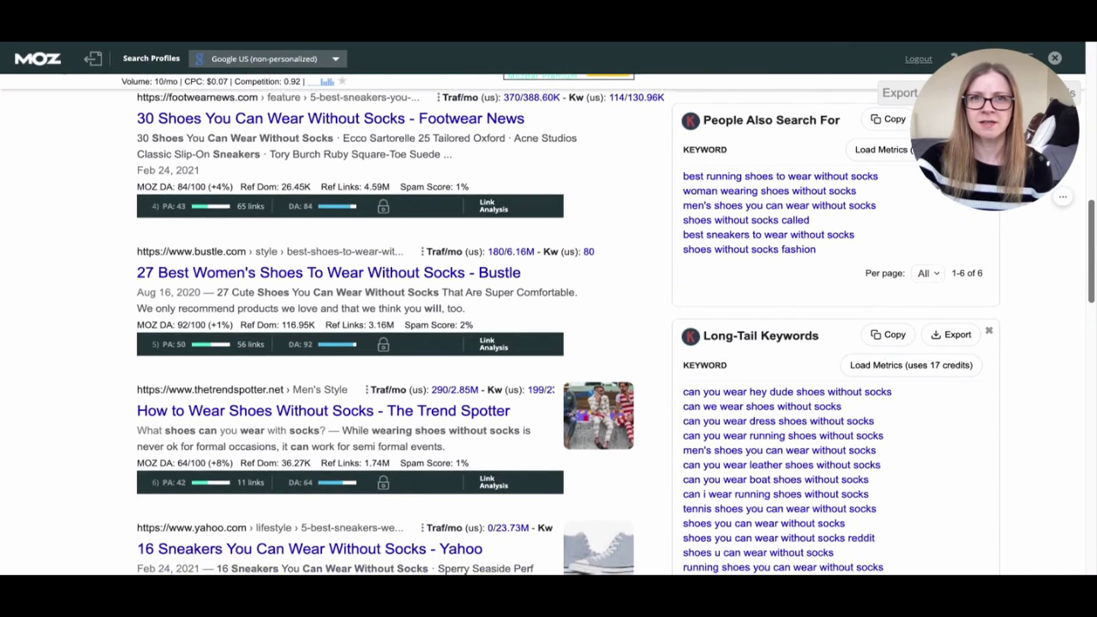
pyautogui.scroll(-1, 549, 332)
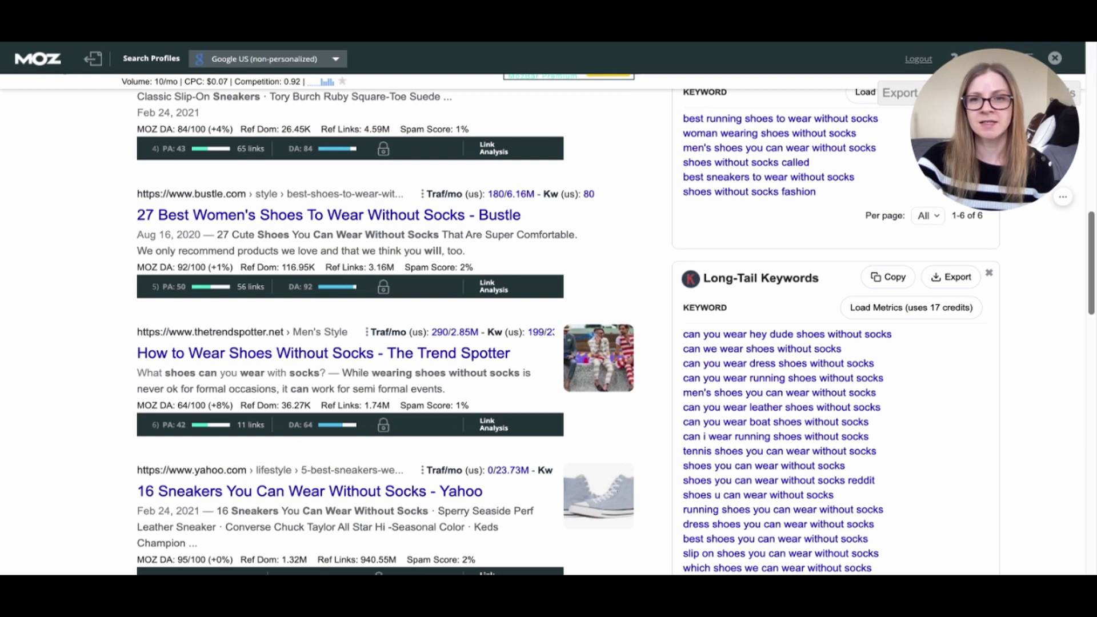
pyautogui.scroll(-1, 766, 394)
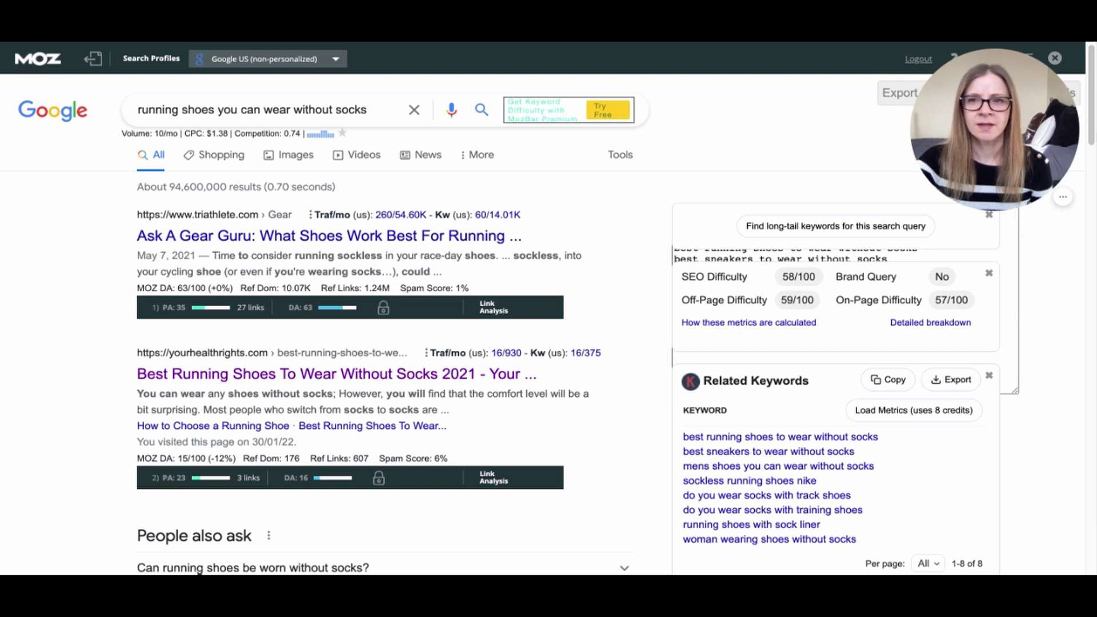
# Step: In the Google results for "running shoes you can wear without socks", examine the ranking pages' domain authority and the keyword suggestion lists
pyautogui.scroll(-8, 1094, 124)
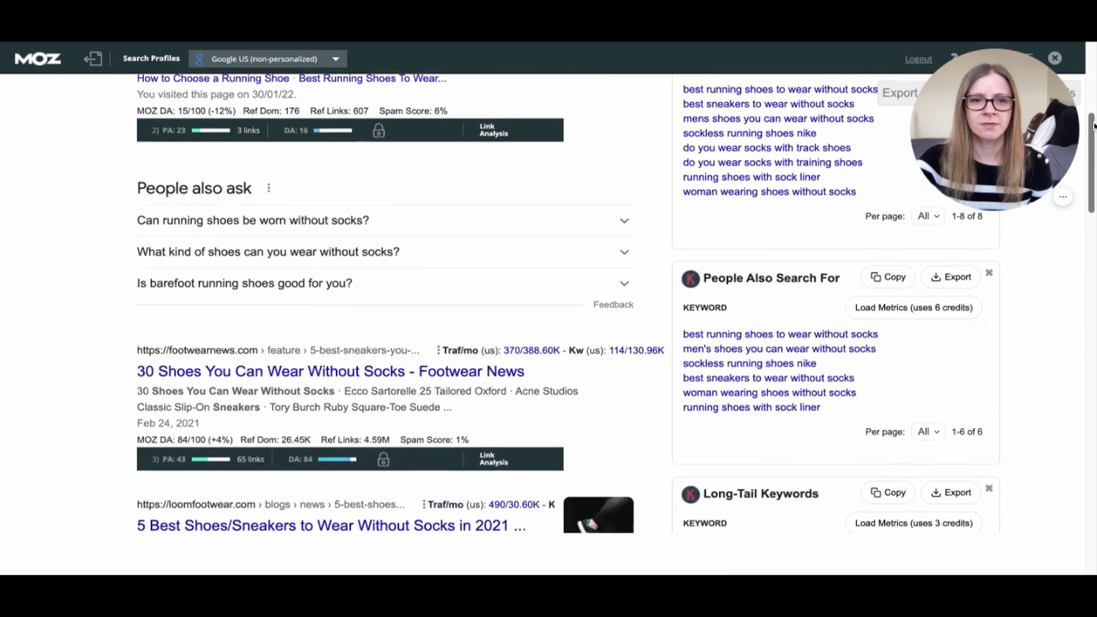
pyautogui.scroll(-5, 1092, 124)
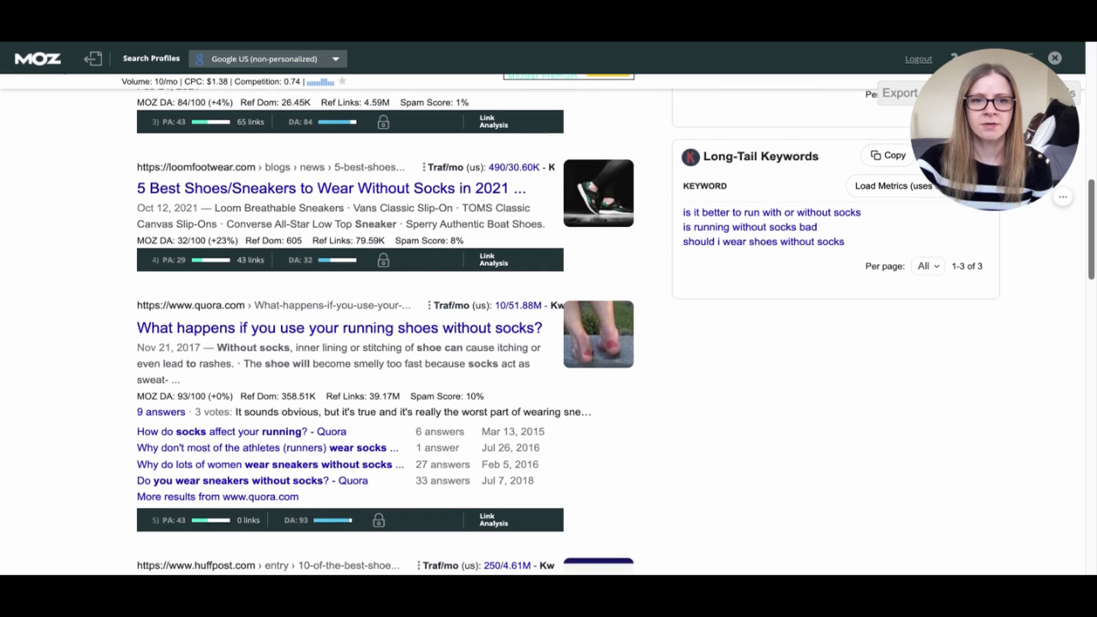
pyautogui.scroll(-8, 1093, 124)
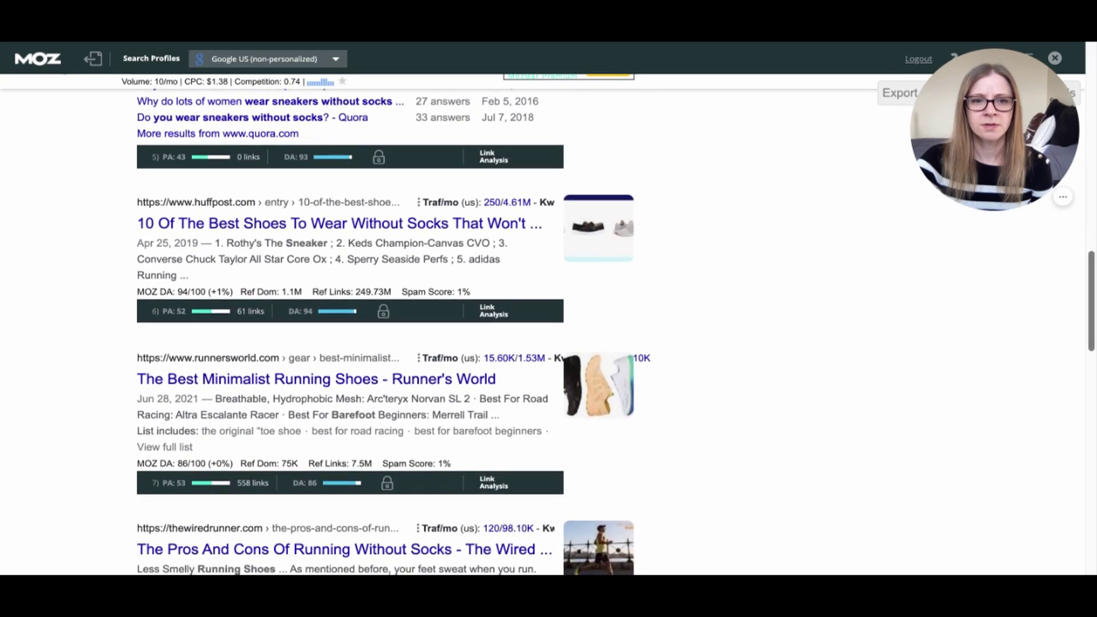
pyautogui.scroll(-5, 616, 332)
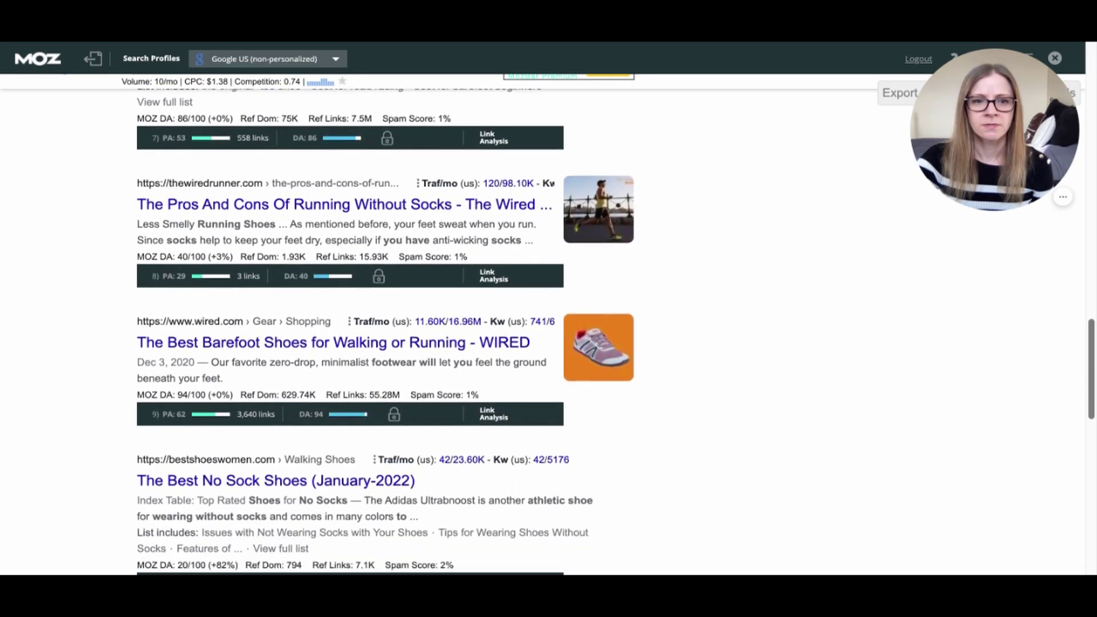
pyautogui.scroll(-1, 616, 333)
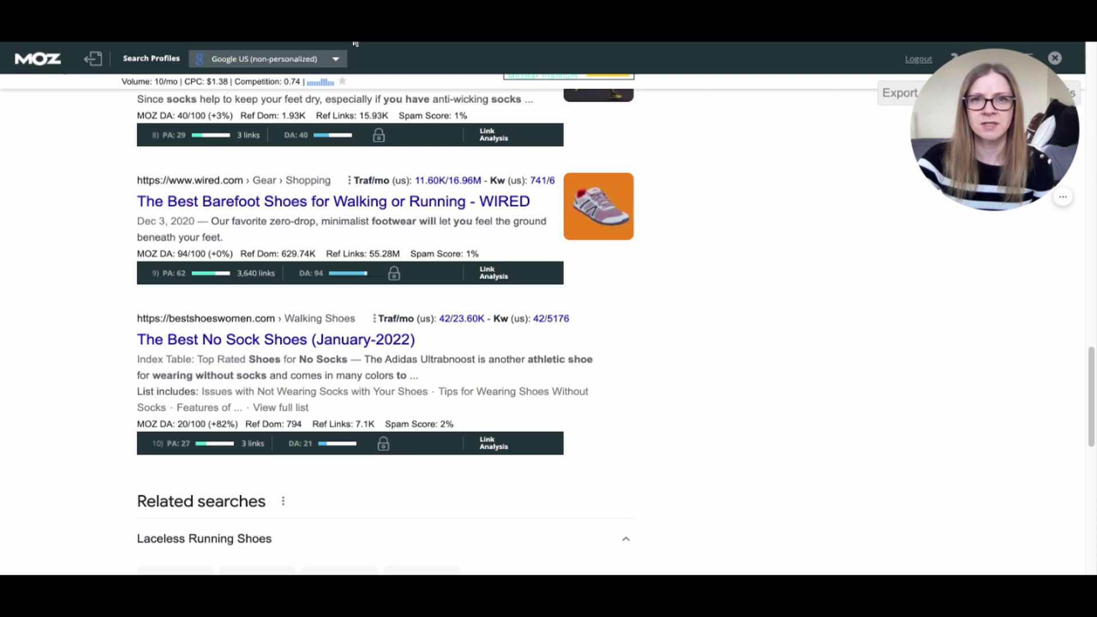
pyautogui.scroll(1, 860, 336)
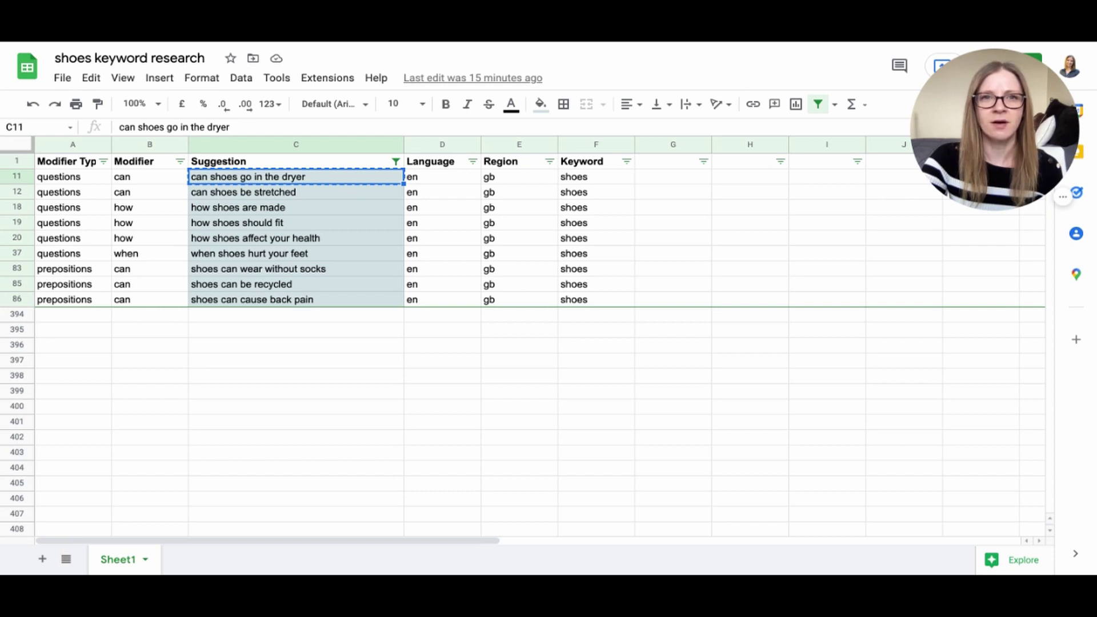
# Step: In the shoes keyword research sheet, rename headers D1 and E1 as DA and Volume, and enter DA 21 for "can shoes go in the dryer"
pyautogui.click(435, 161)
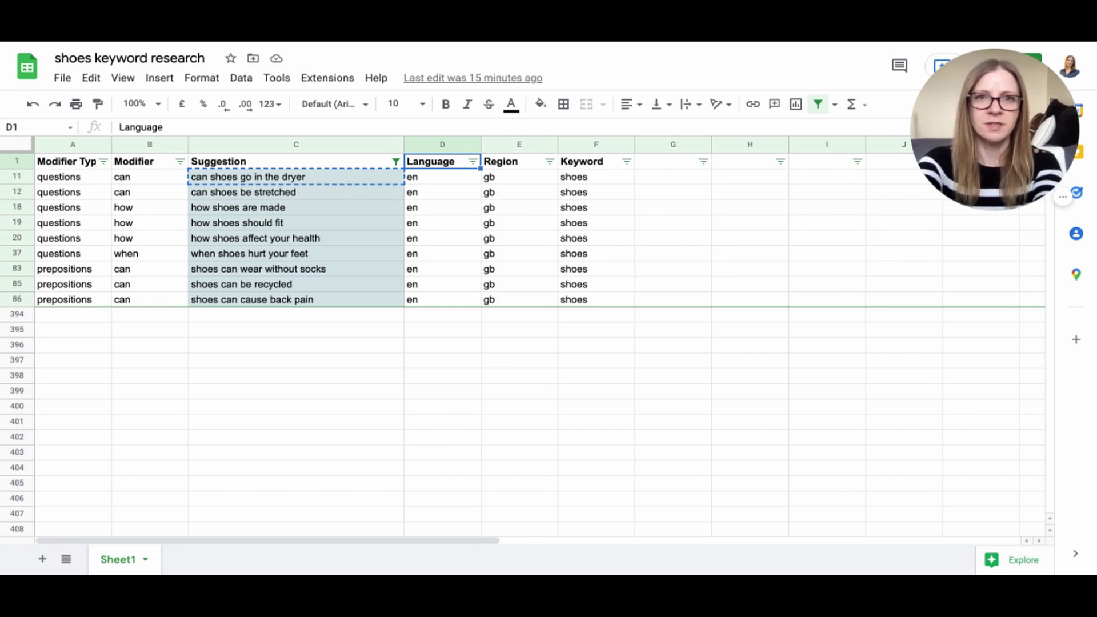
pyautogui.write('DA')
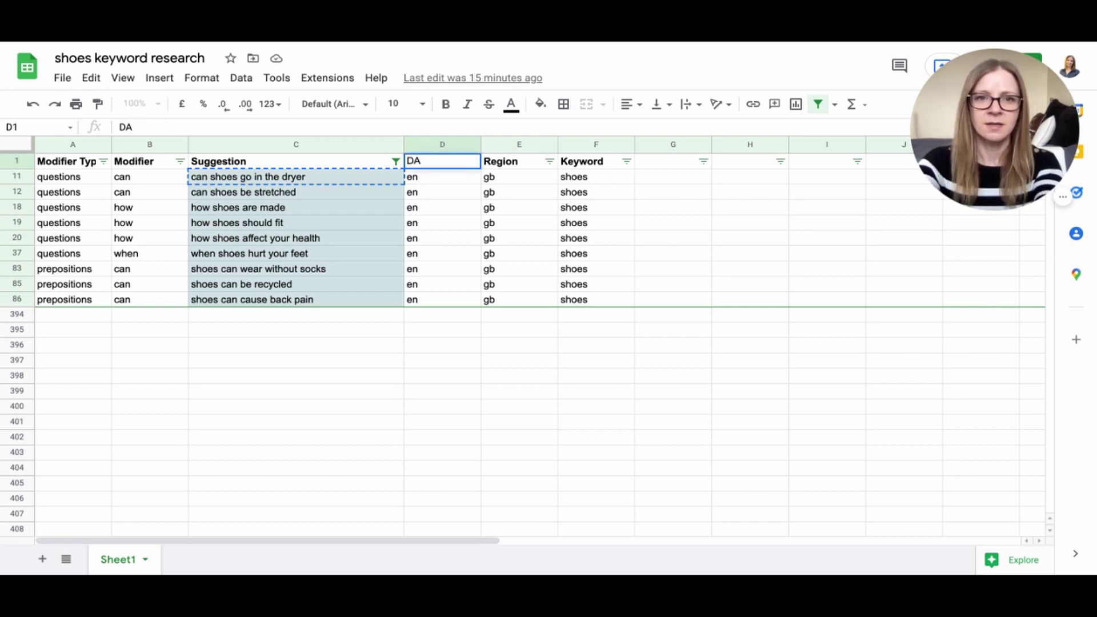
pyautogui.press('Tab')
pyautogui.write('Volume')
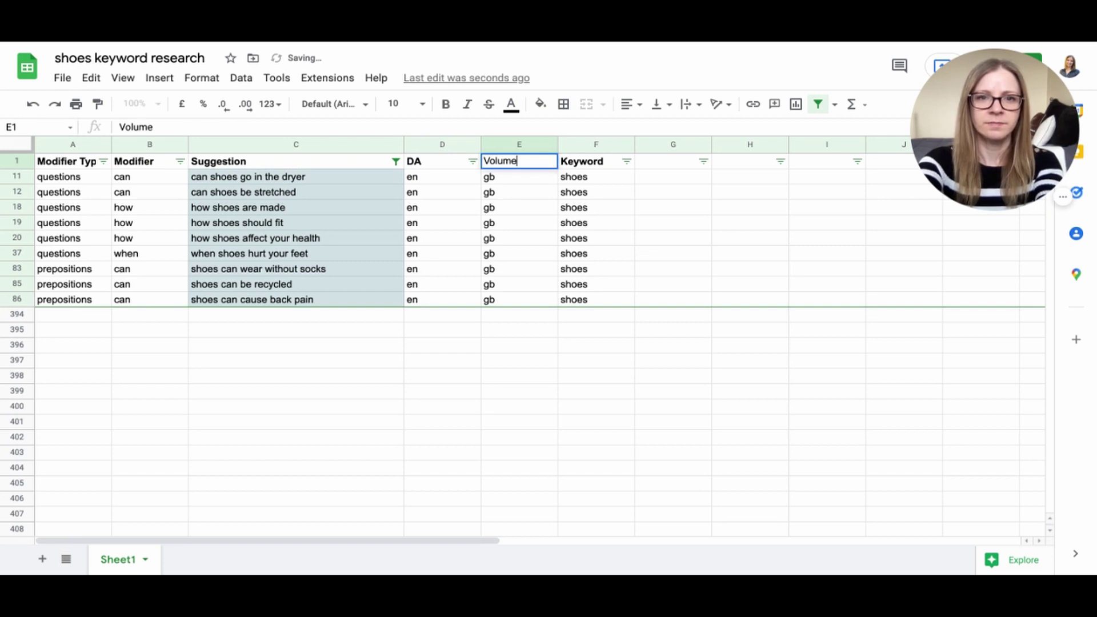
pyautogui.press('Return')
pyautogui.click(445, 178)
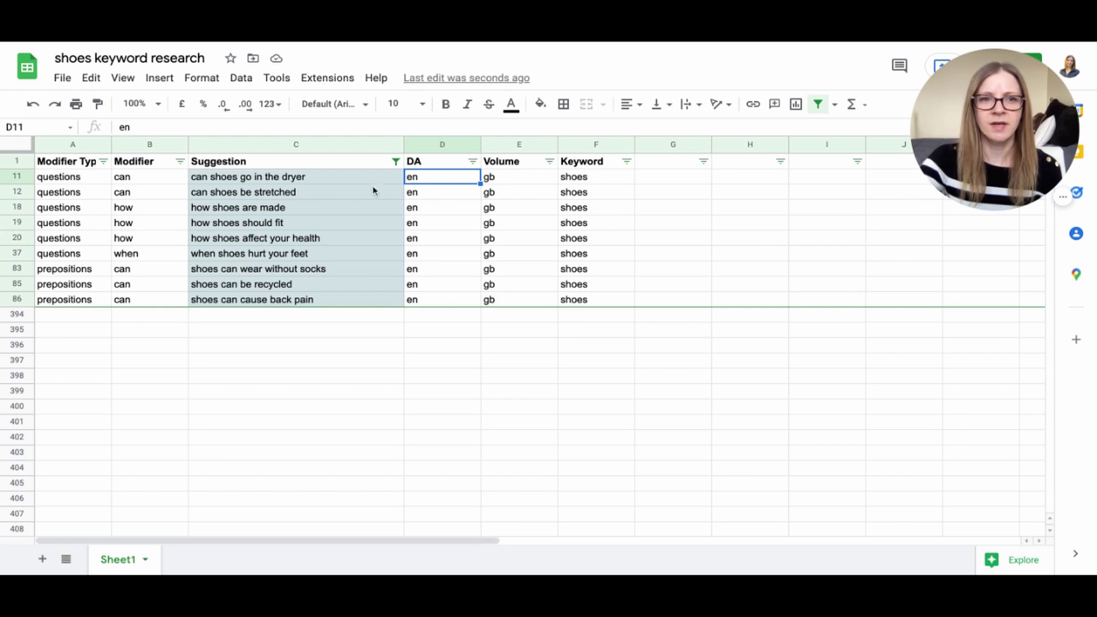
pyautogui.write('21')
# Step: Change the suggestion in C83 to "running shoes you can wear without socks" and enter 20 as its DA
pyautogui.doubleClick(193, 269)
pyautogui.write('running shoes')
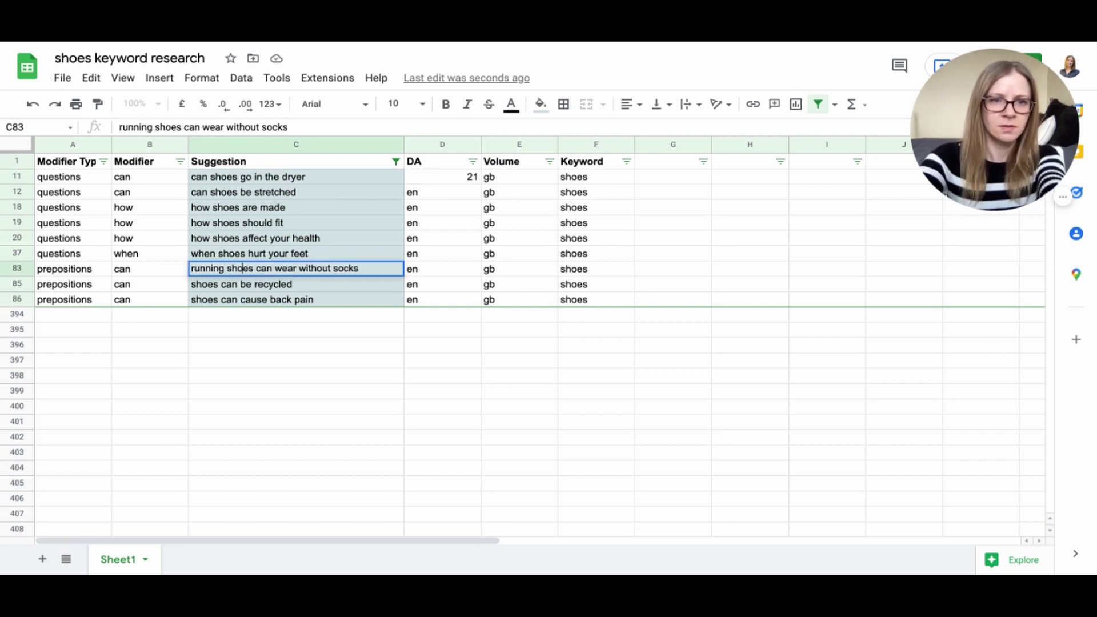
pyautogui.write(' you')
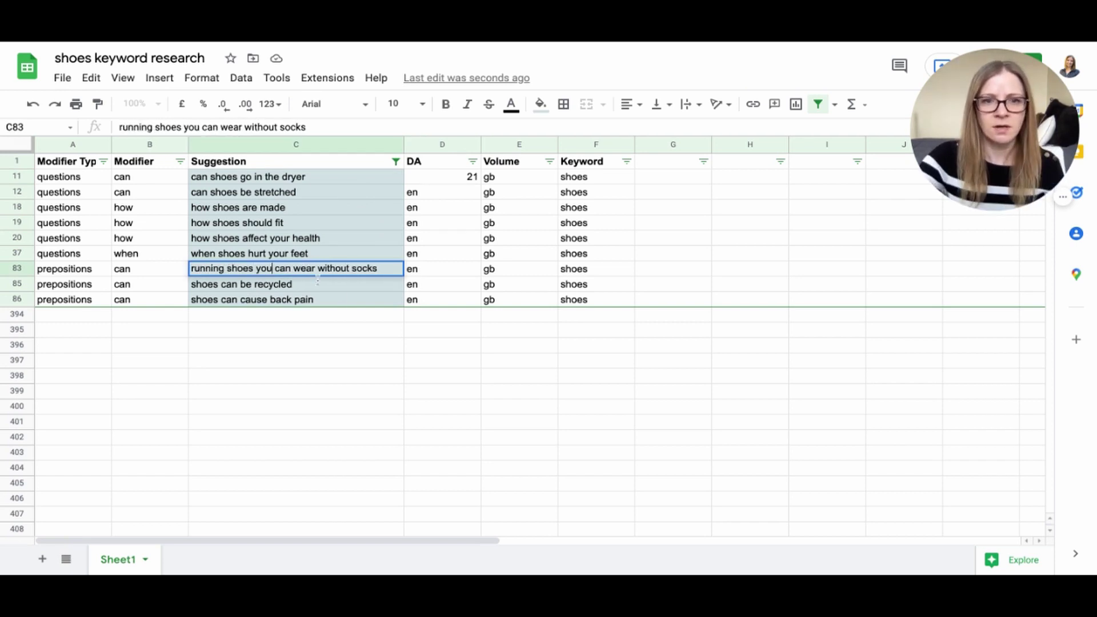
pyautogui.click(427, 270)
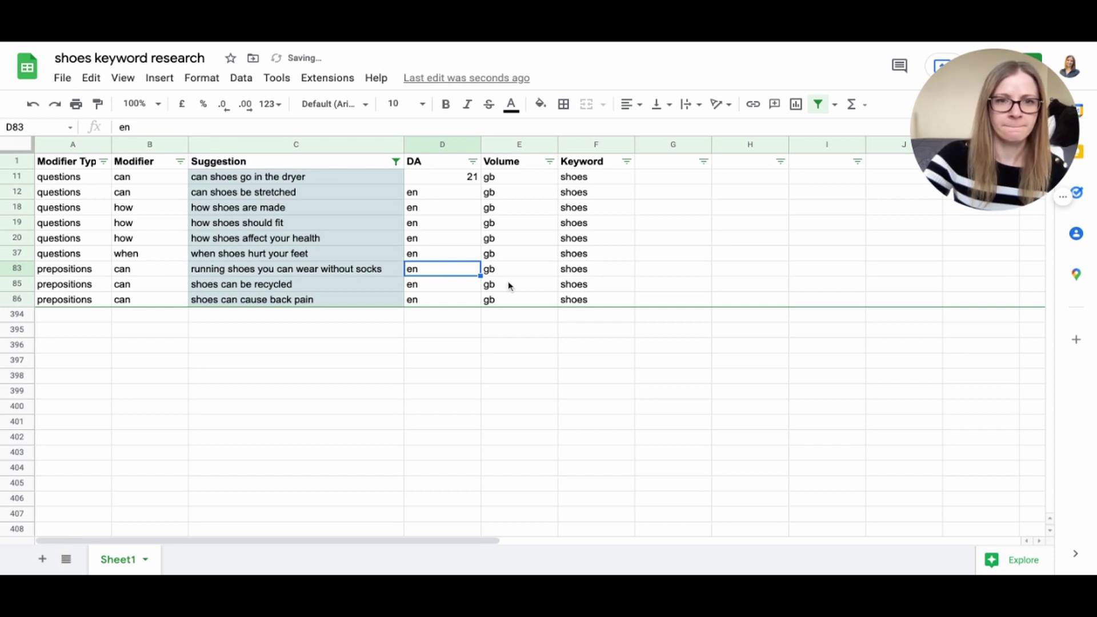
pyautogui.write('20')
pyautogui.press('Return')
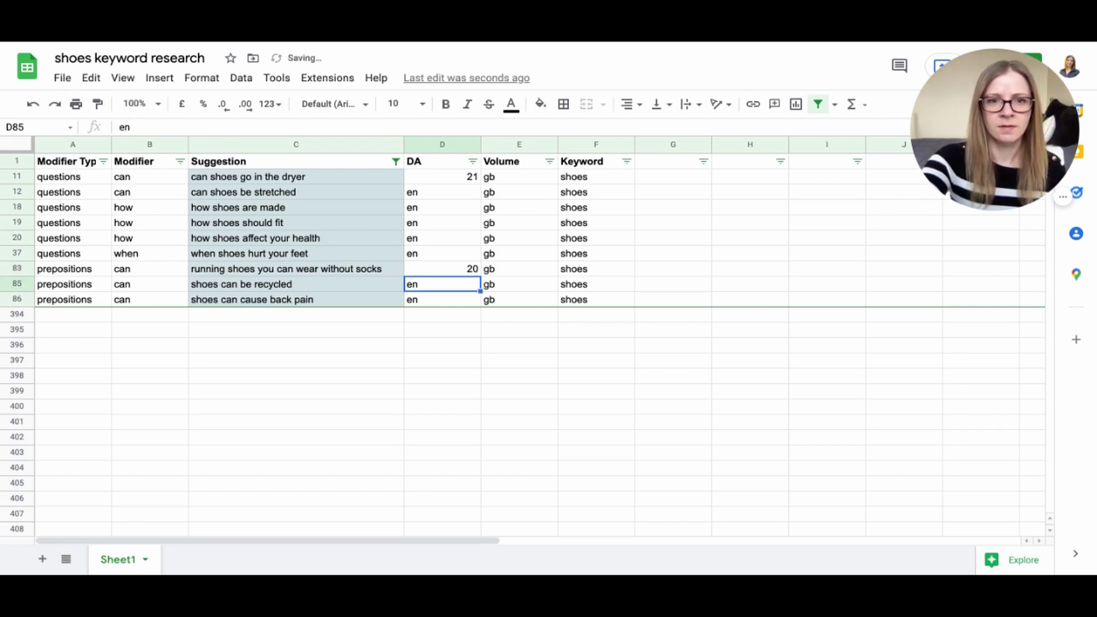
pyautogui.click(519, 300)
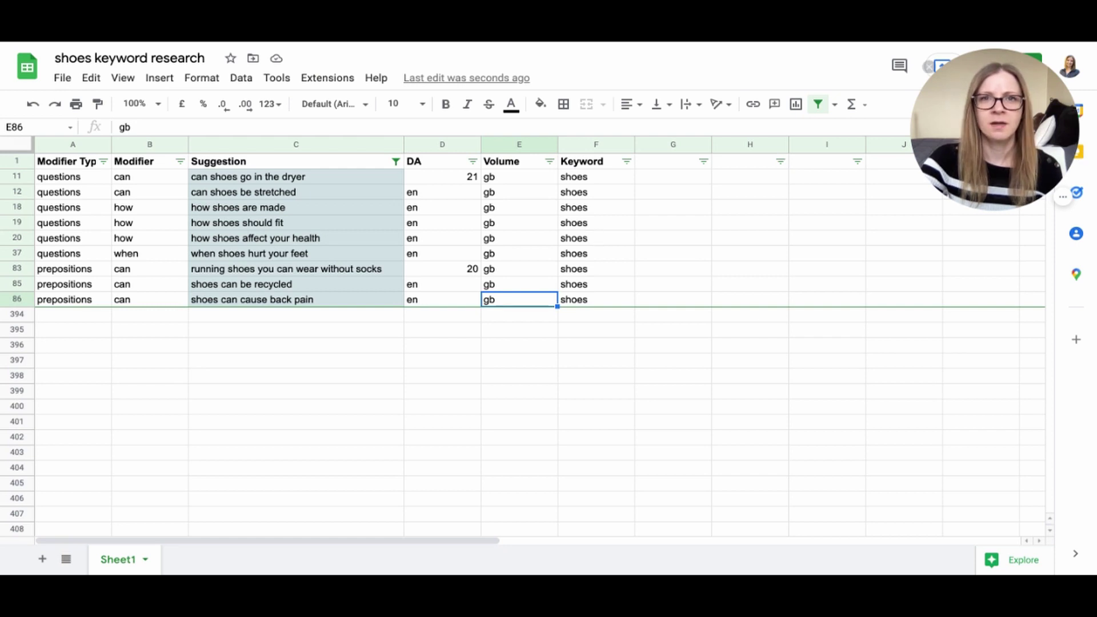
# Step: Switch back to the Google results for "running shoes you can wear without socks" and recheck the DA and referring domains of the ranking pages
pyautogui.moveTo(1010, 163)
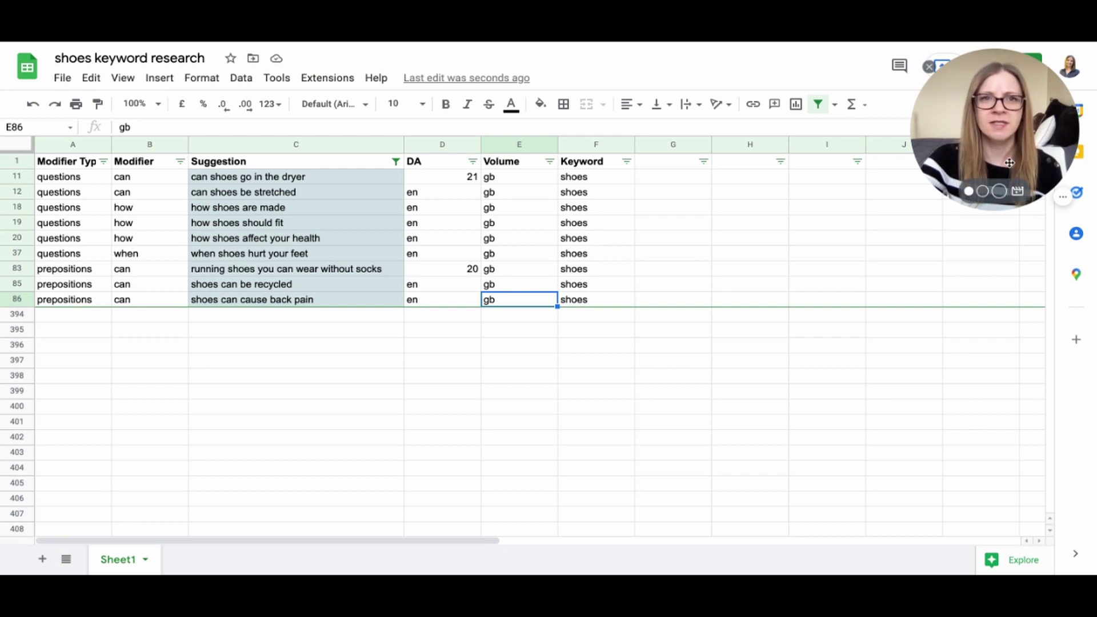
pyautogui.press('super+Tab')
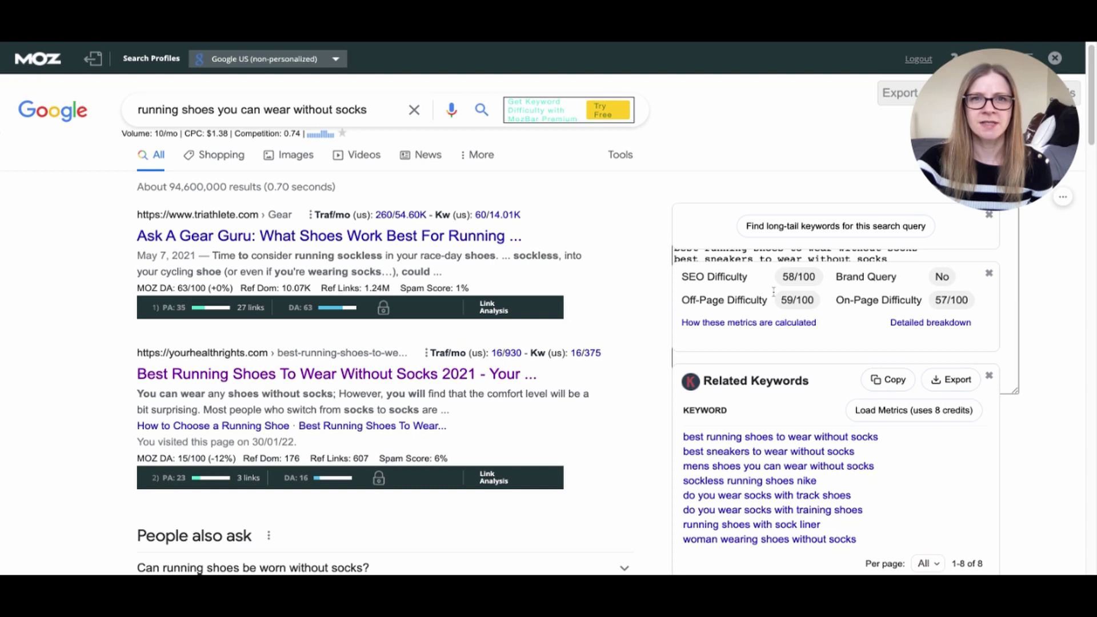
pyautogui.scroll(-8, 1093, 125)
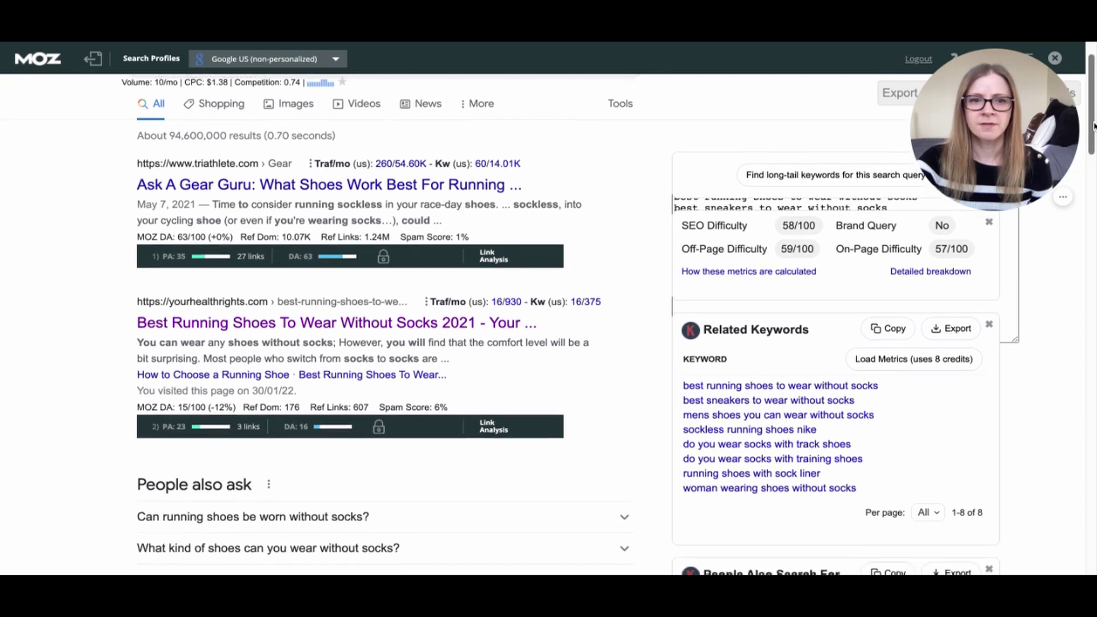
pyautogui.scroll(-5, 1093, 125)
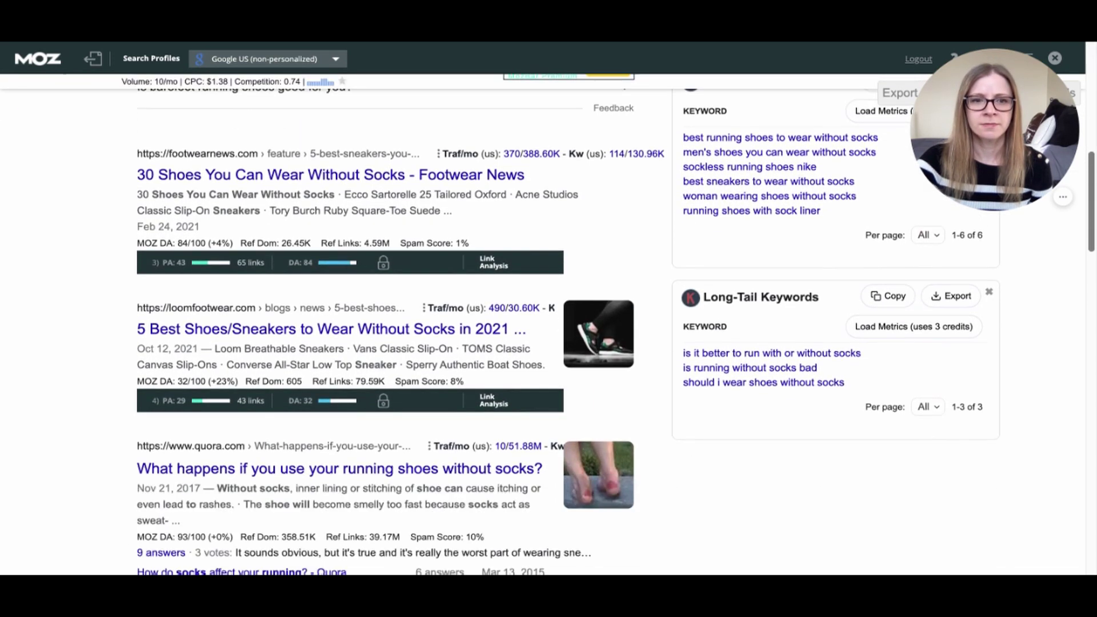
pyautogui.scroll(-8, 1092, 125)
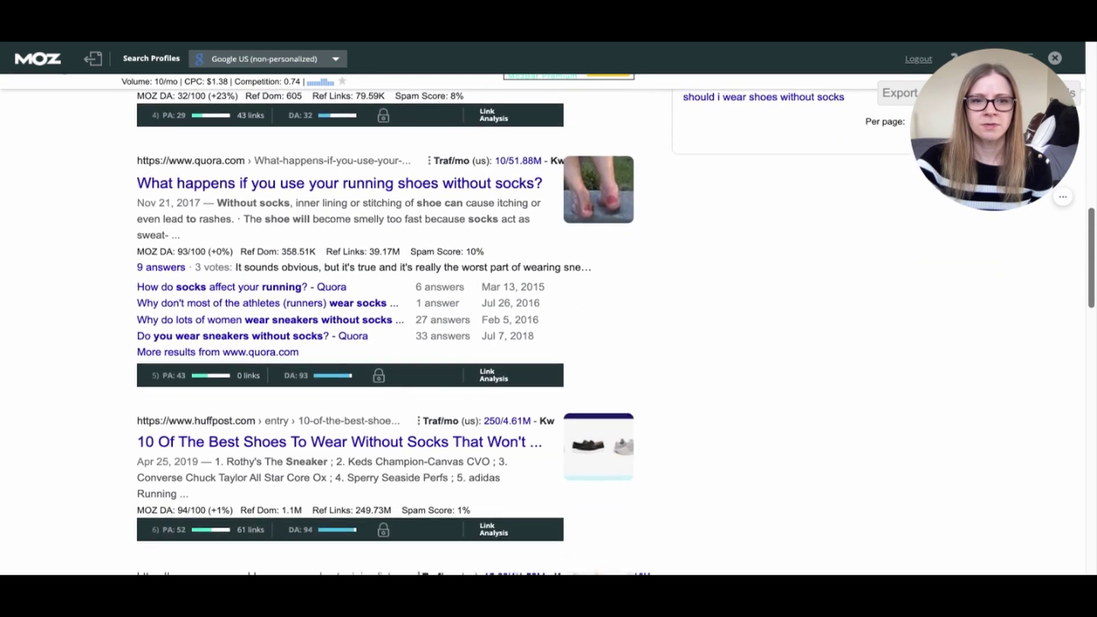
pyautogui.scroll(-5, 616, 329)
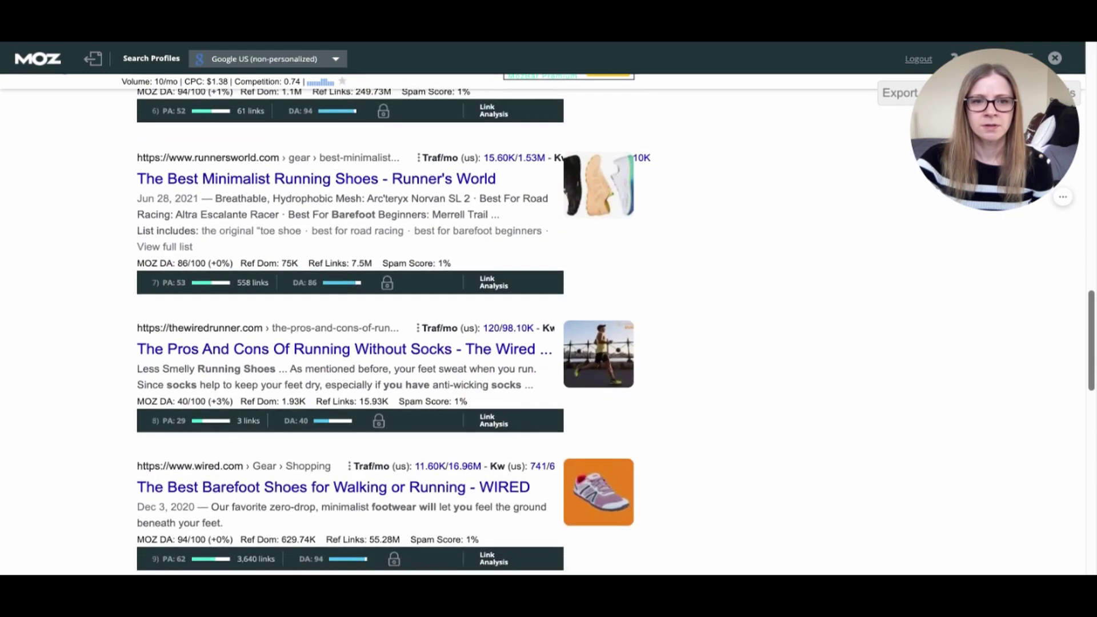
pyautogui.scroll(-1, 616, 329)
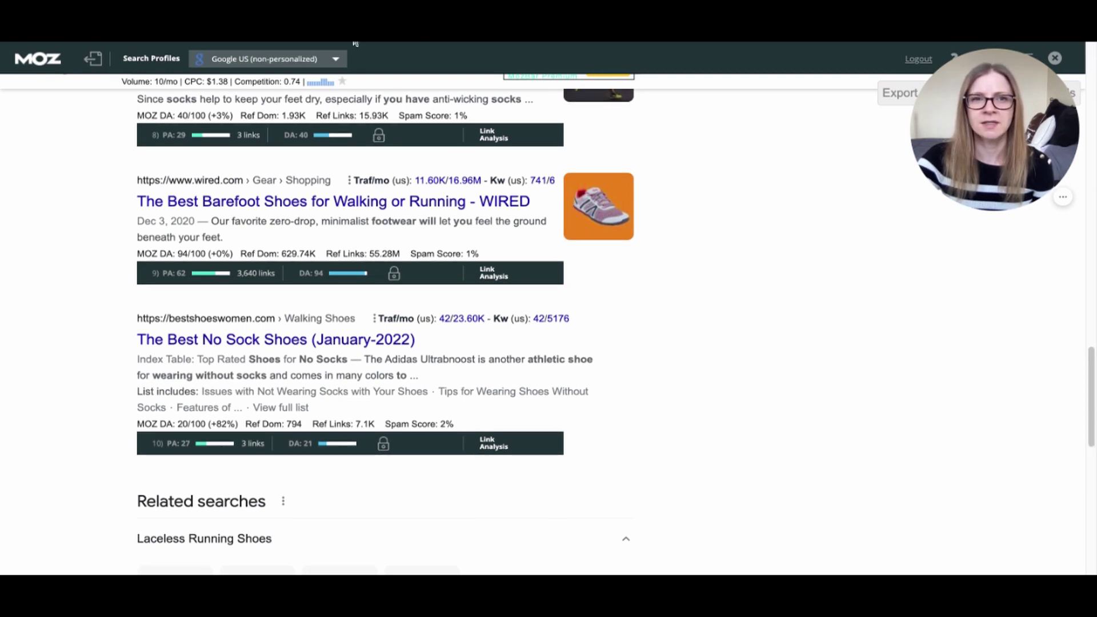
pyautogui.scroll(10, 809, 318)
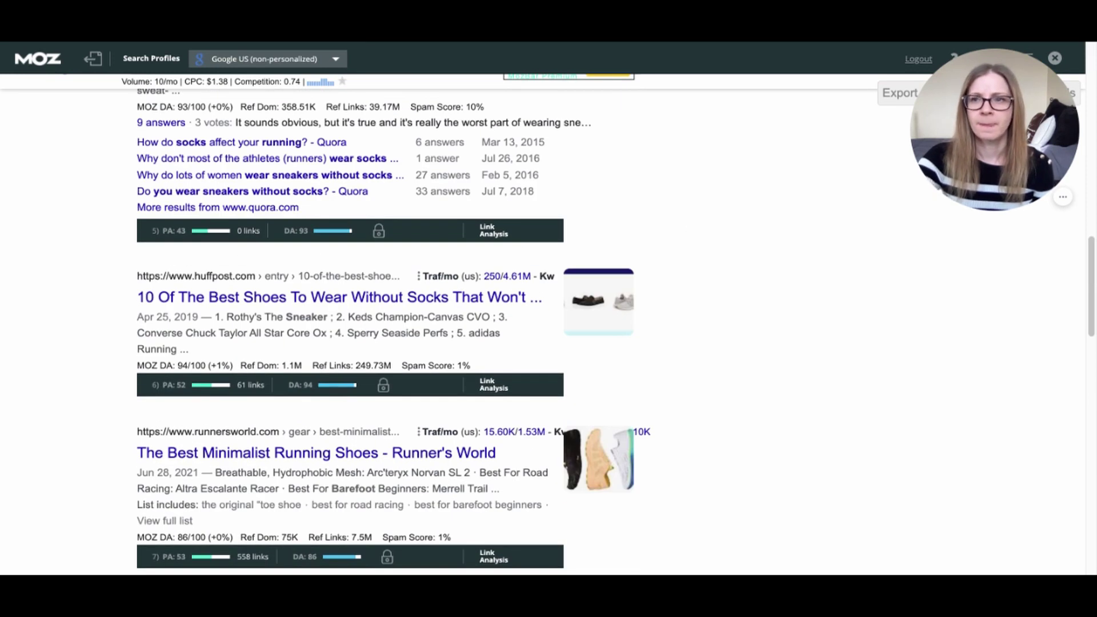
pyautogui.scroll(-7, 860, 334)
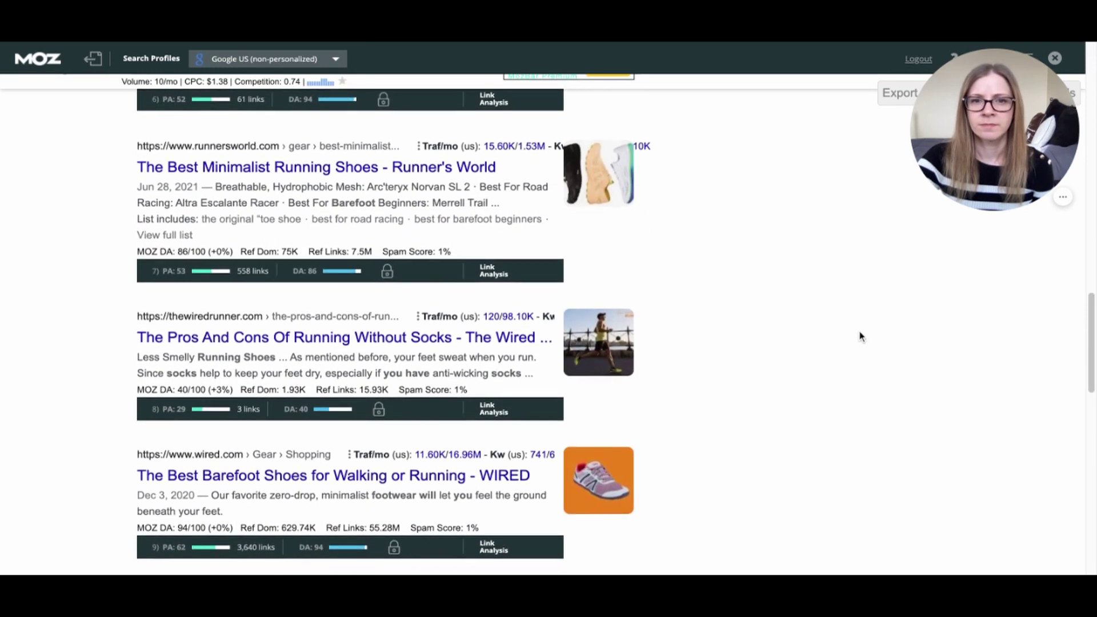
pyautogui.scroll(-2, 860, 337)
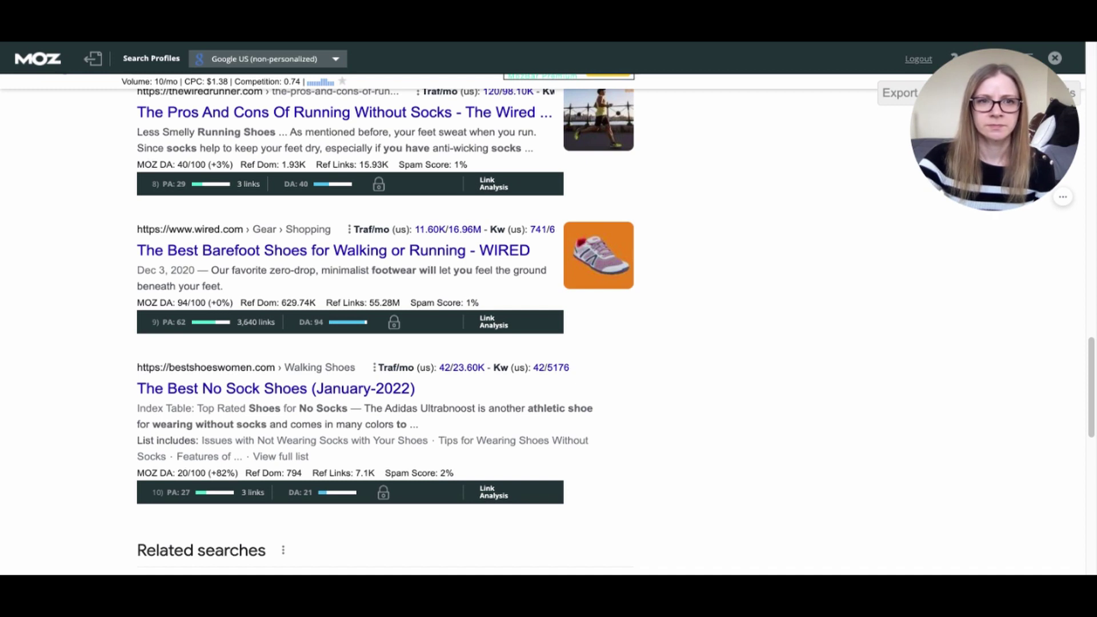
pyautogui.scroll(15, 713, 253)
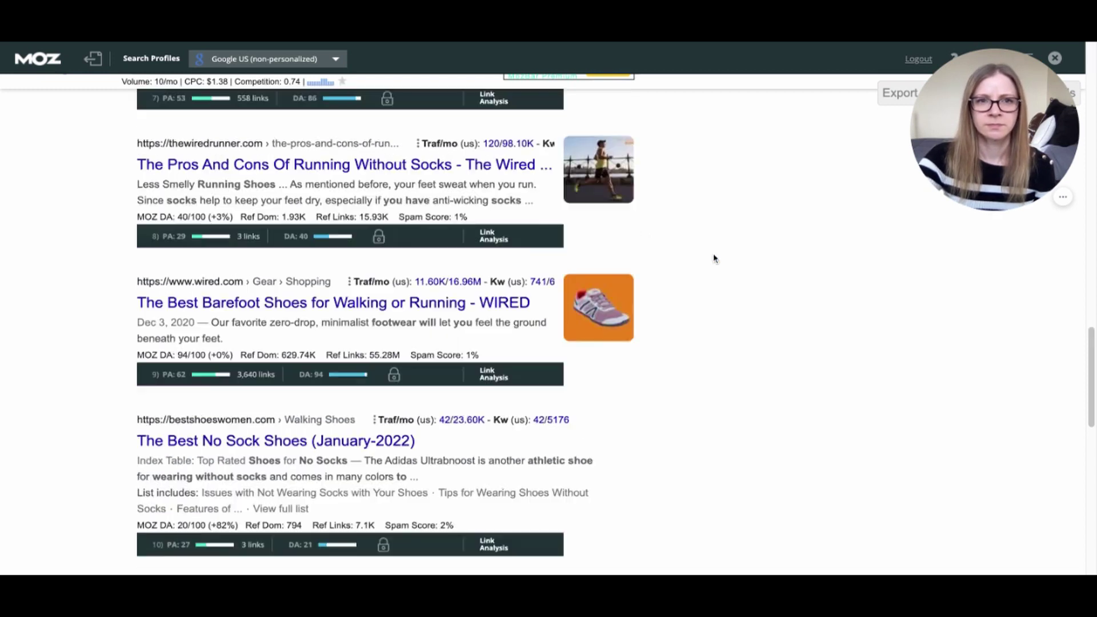
# Step: Return to the Google results for "can shoes go in the dryer"
pyautogui.click(373, 97)
pyautogui.hotkey('ctrl', 'a')
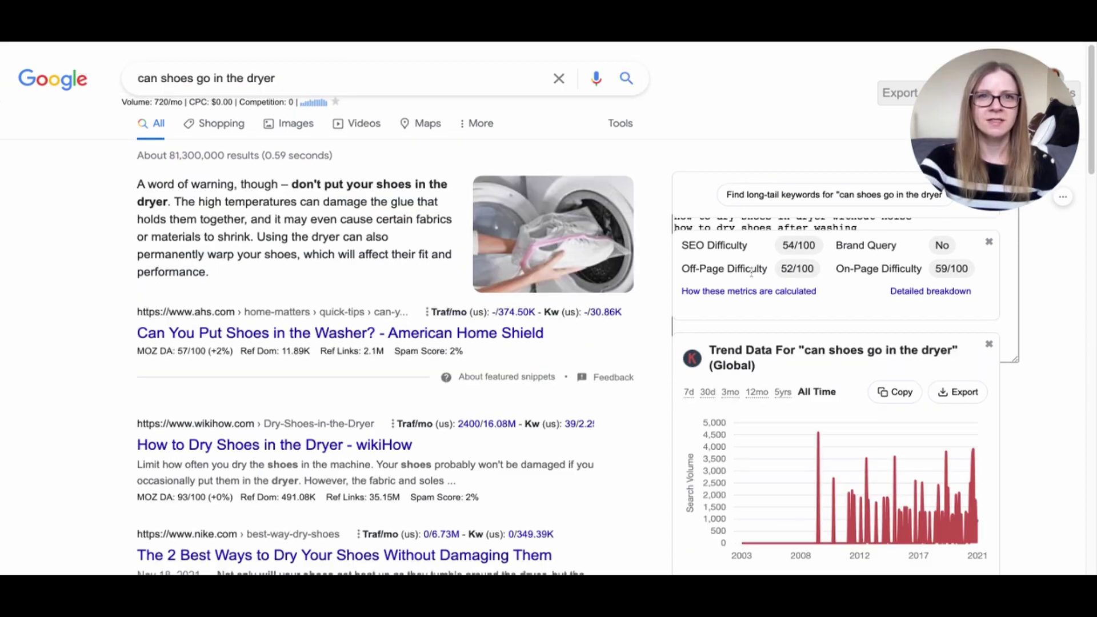